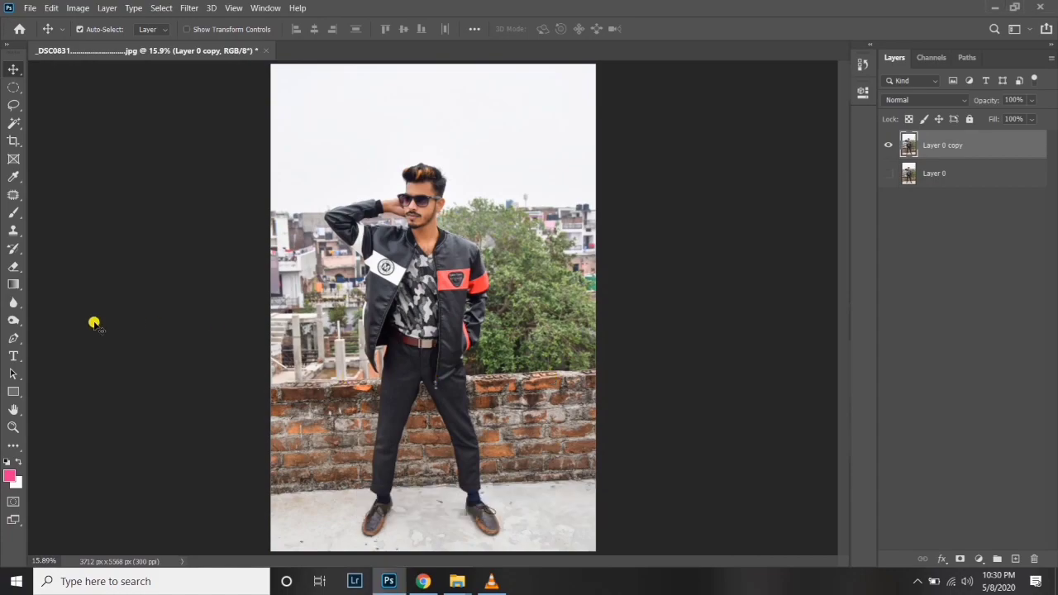
# - With the Pen tool, zoom in on the right shoe and place the first anchor at the sock edge
pyautogui.click(13, 338)
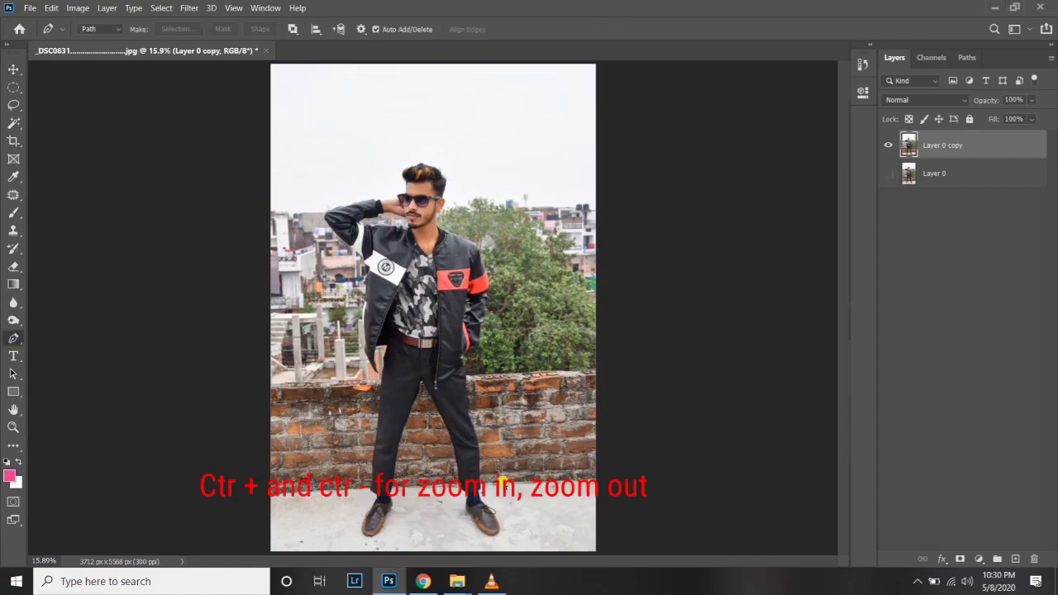
pyautogui.hotkey('ctrl', '+')
pyautogui.hotkey('ctrl', '+')
pyautogui.hotkey('ctrl', '+')
pyautogui.hotkey('ctrl', '+')
pyautogui.scroll(-5, 461, 177)
pyautogui.scroll(-5, 491, 306)
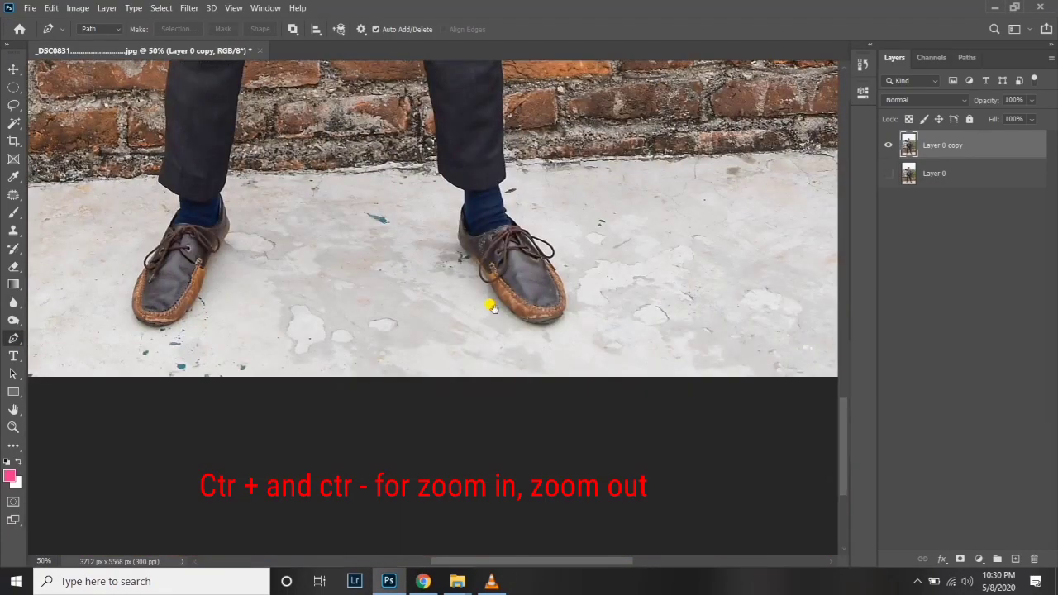
pyautogui.hotkey('ctrl', '+')
pyautogui.hotkey('ctrl', '+')
pyautogui.hotkey('ctrl', '+')
pyautogui.hotkey('ctrl', '+')
pyautogui.hotkey('ctrl', '-')
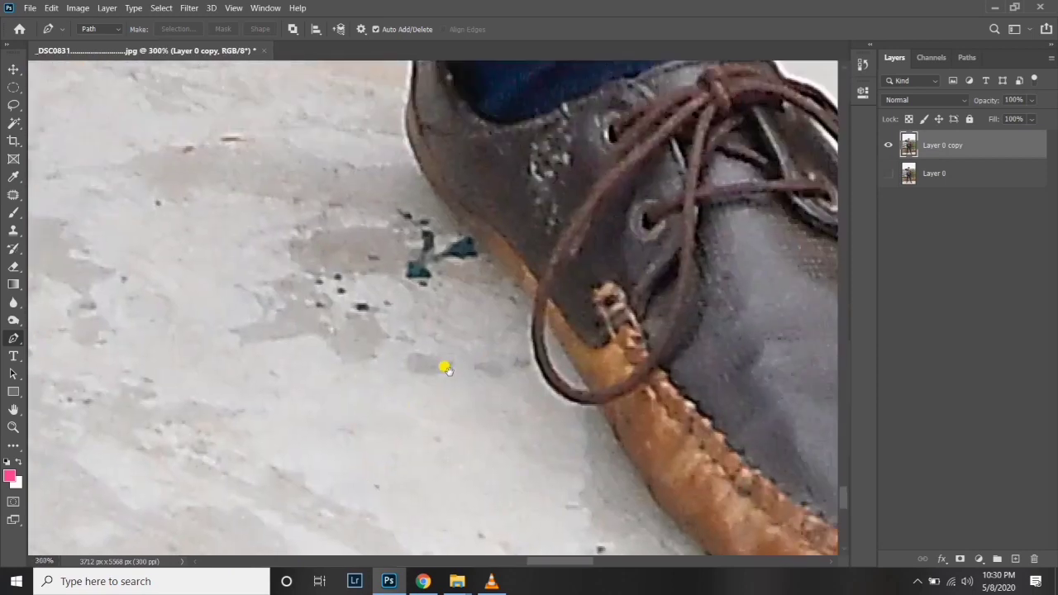
pyautogui.scroll(2, 468, 353)
pyautogui.scroll(3, 472, 371)
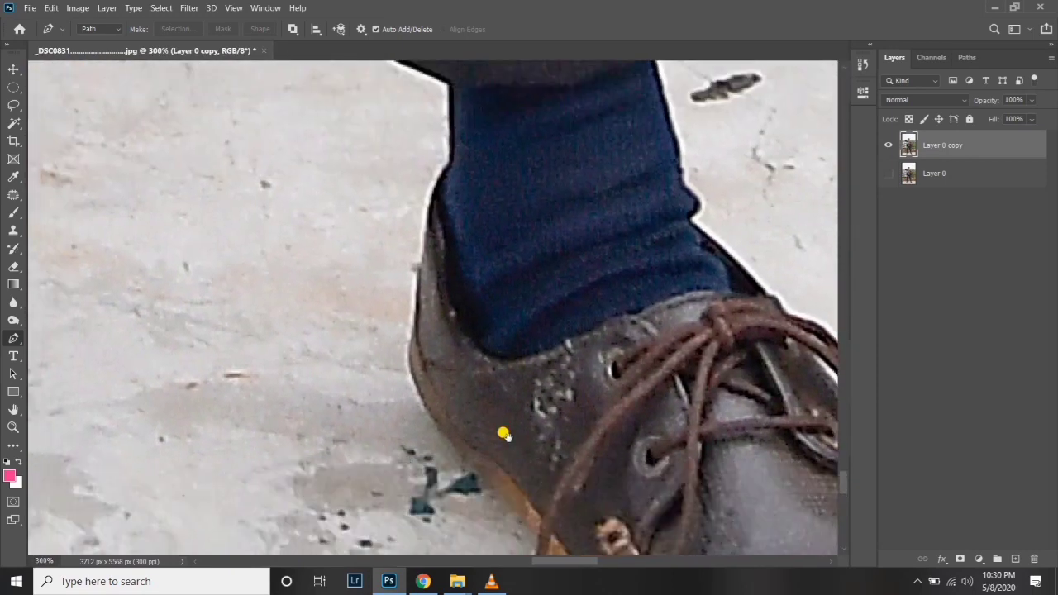
pyautogui.click(446, 164)
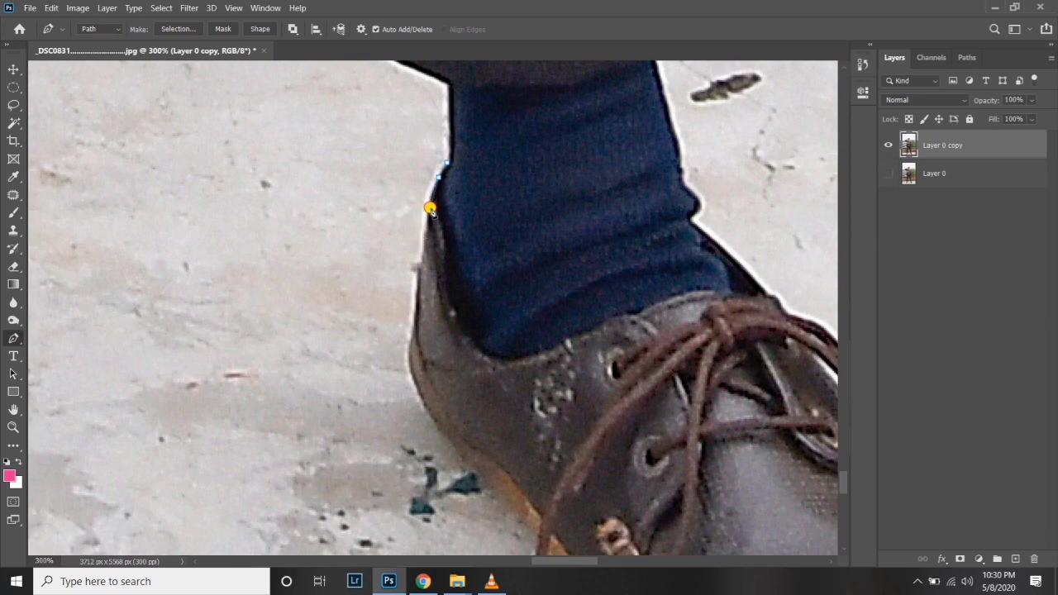
# - Trace the path down the shoe, along its sole, and curve it around the shoe's top edge
pyautogui.click(420, 267)
pyautogui.click(418, 312)
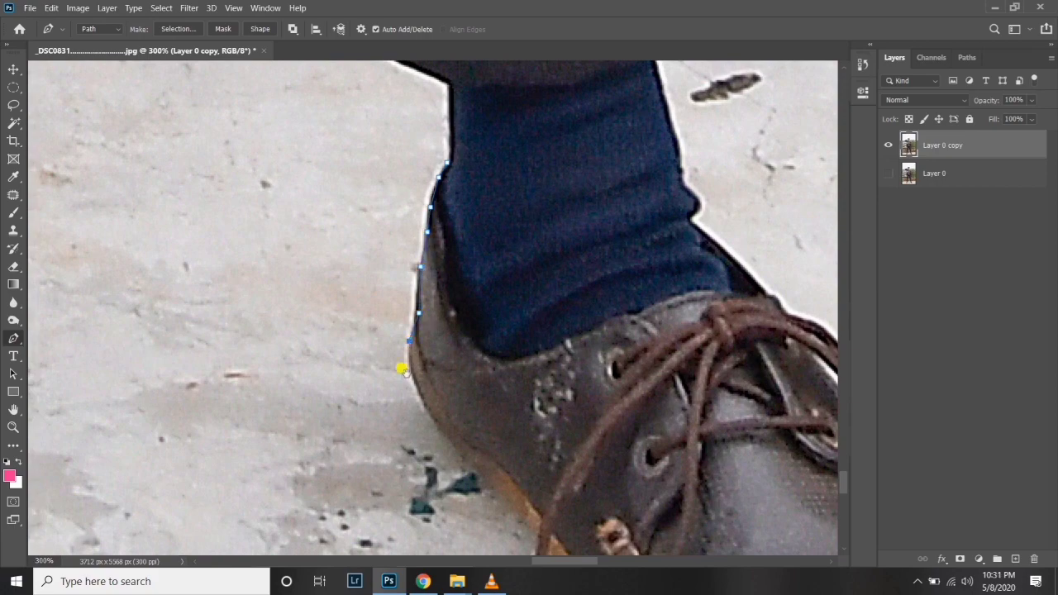
pyautogui.scroll(-5, 403, 370)
pyautogui.click(389, 307)
pyautogui.hscroll(3, 554, 507)
pyautogui.click(223, 505)
pyautogui.click(281, 524)
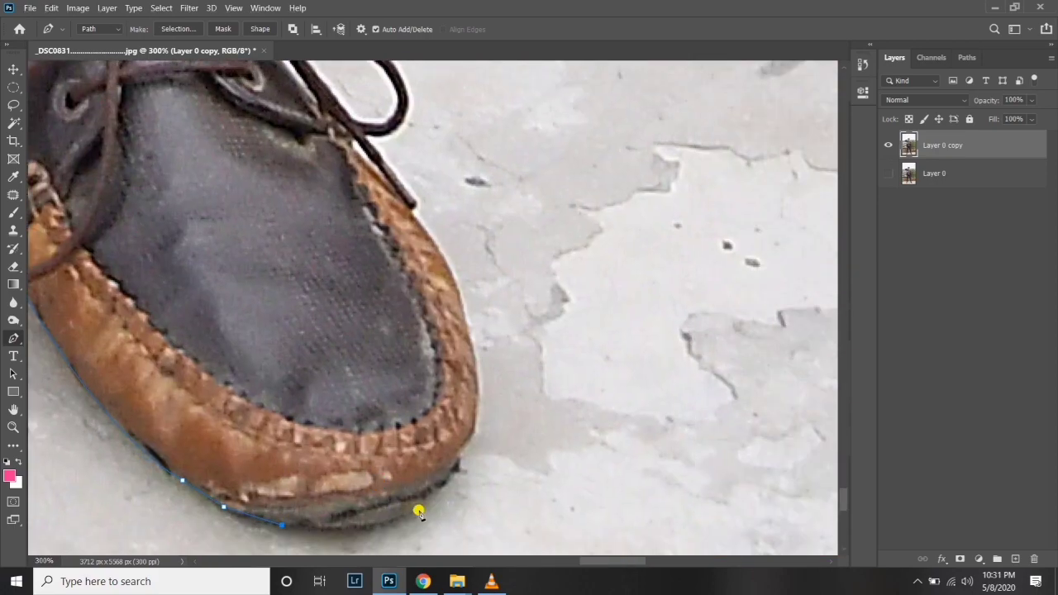
pyautogui.scroll(2, 419, 512)
pyautogui.scroll(3, 507, 206)
pyautogui.scroll(3, 571, 311)
pyautogui.moveTo(585, 281); pyautogui.dragTo(492, 202)
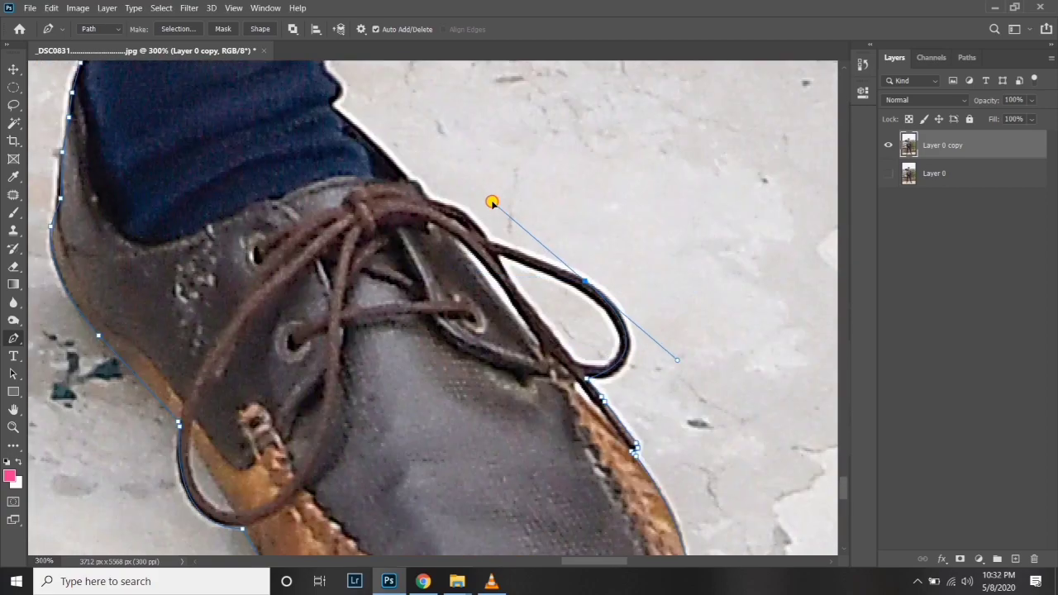
# - Continue the path up the man to the hair edge, over the glasses, and around the sleeve's curve
pyautogui.scroll(5, 504, 331)
pyautogui.scroll(5, 466, 355)
pyautogui.scroll(5, 496, 406)
pyautogui.scroll(5, 527, 447)
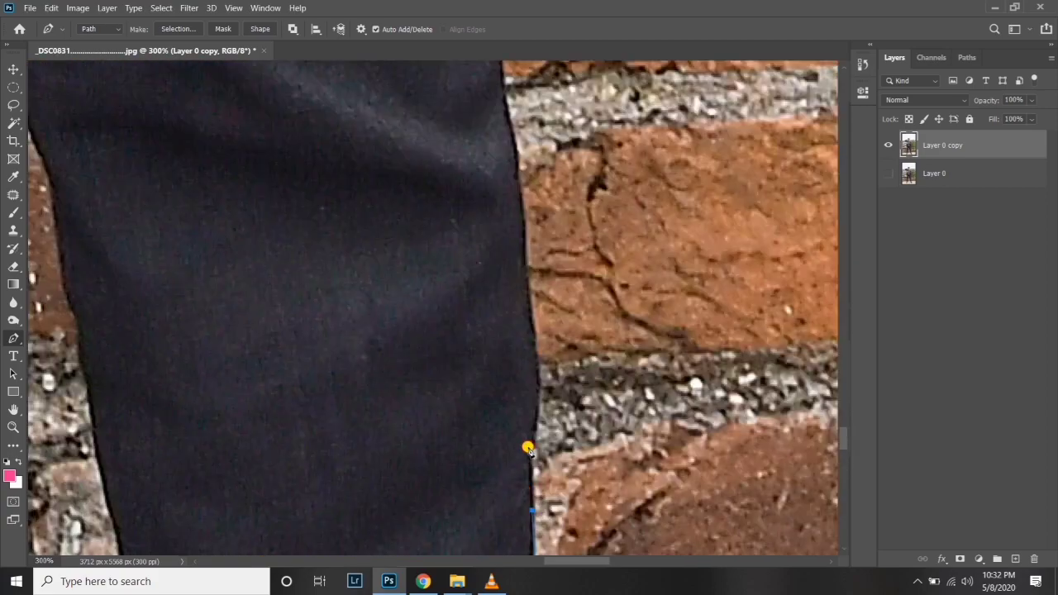
pyautogui.scroll(5, 681, 428)
pyautogui.scroll(5, 751, 505)
pyautogui.scroll(-3, 751, 505)
pyautogui.scroll(2, 643, 337)
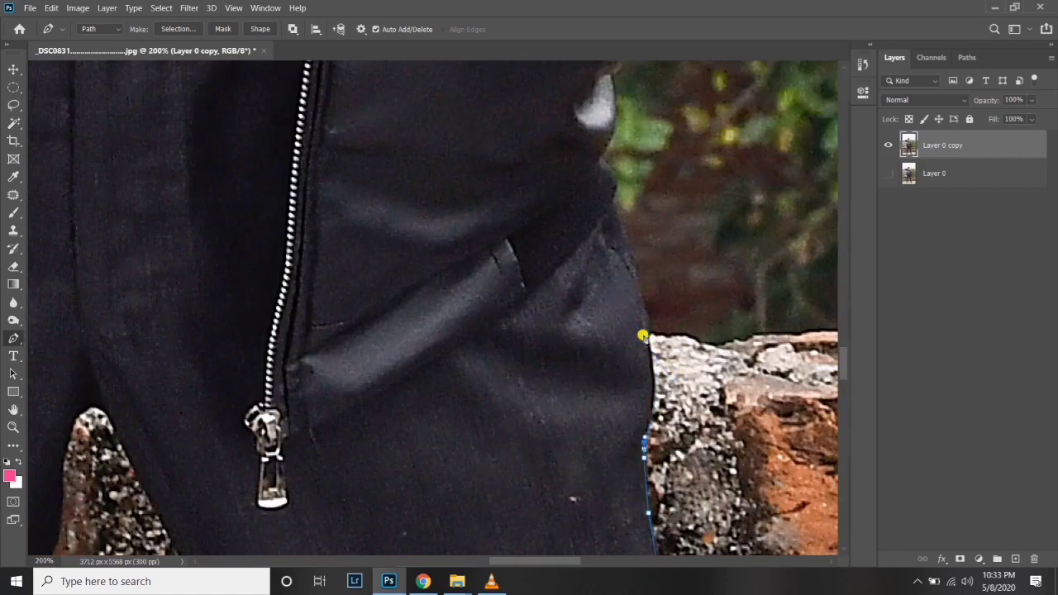
pyautogui.scroll(3, 643, 336)
pyautogui.scroll(3, 666, 338)
pyautogui.hscroll(3, 472, 514)
pyautogui.scroll(2, 557, 467)
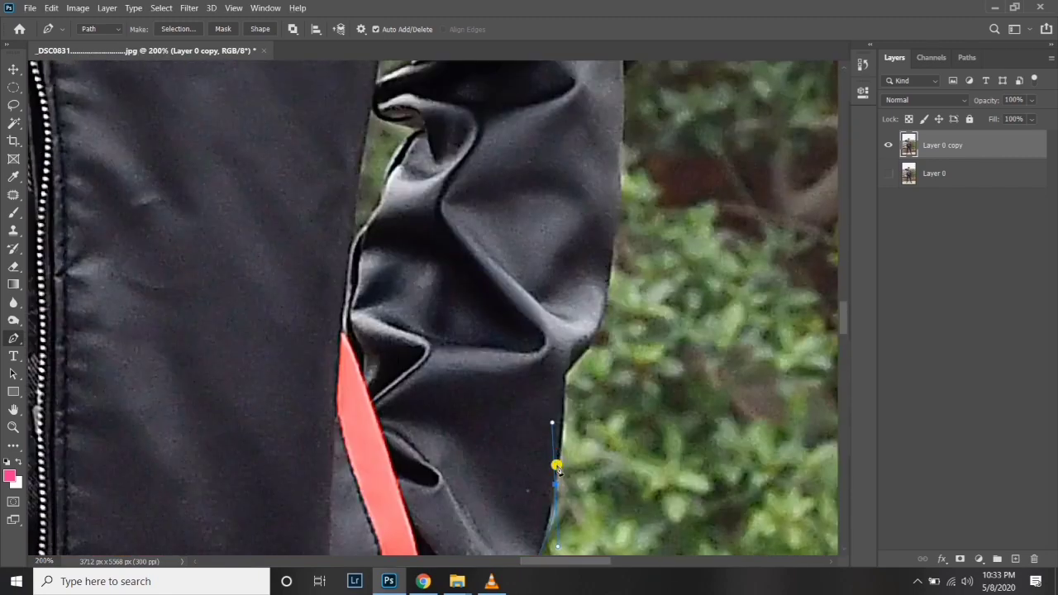
pyautogui.scroll(3, 556, 467)
pyautogui.scroll(3, 609, 439)
pyautogui.hscroll(-2, 682, 361)
pyautogui.scroll(3, 671, 472)
pyautogui.scroll(2, 735, 502)
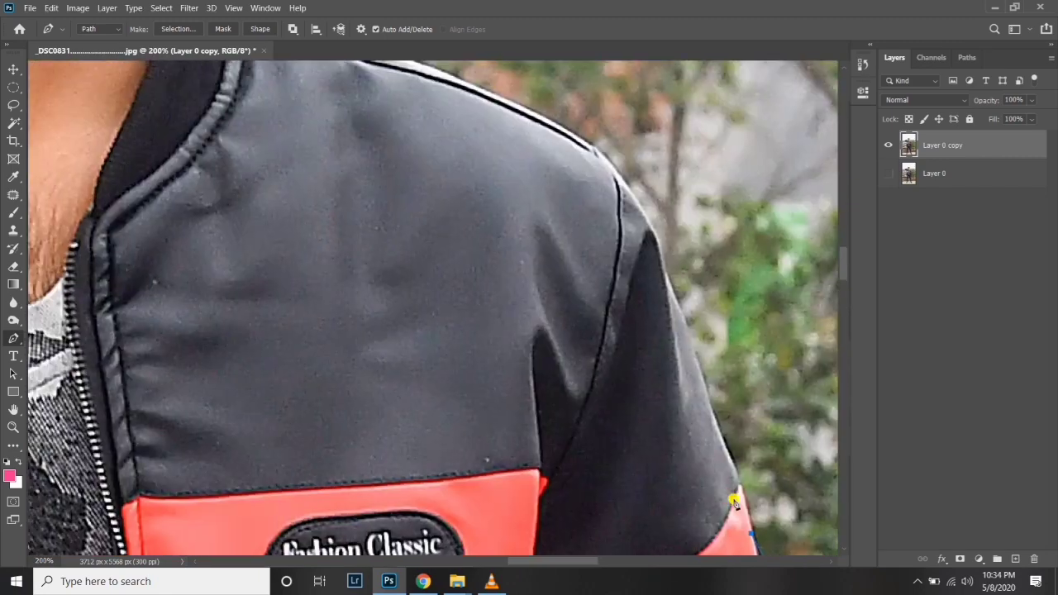
pyautogui.scroll(3, 735, 502)
pyautogui.scroll(3, 609, 336)
pyautogui.hscroll(-2, 609, 336)
pyautogui.scroll(3, 699, 335)
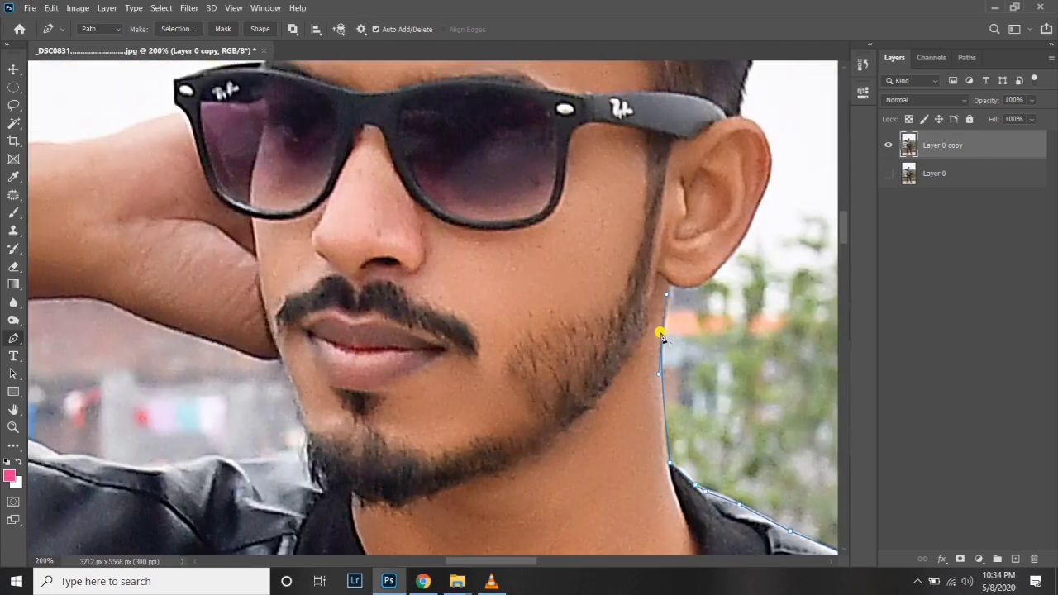
pyautogui.scroll(1, 661, 335)
pyautogui.scroll(-1, 632, 333)
pyautogui.scroll(2, 677, 455)
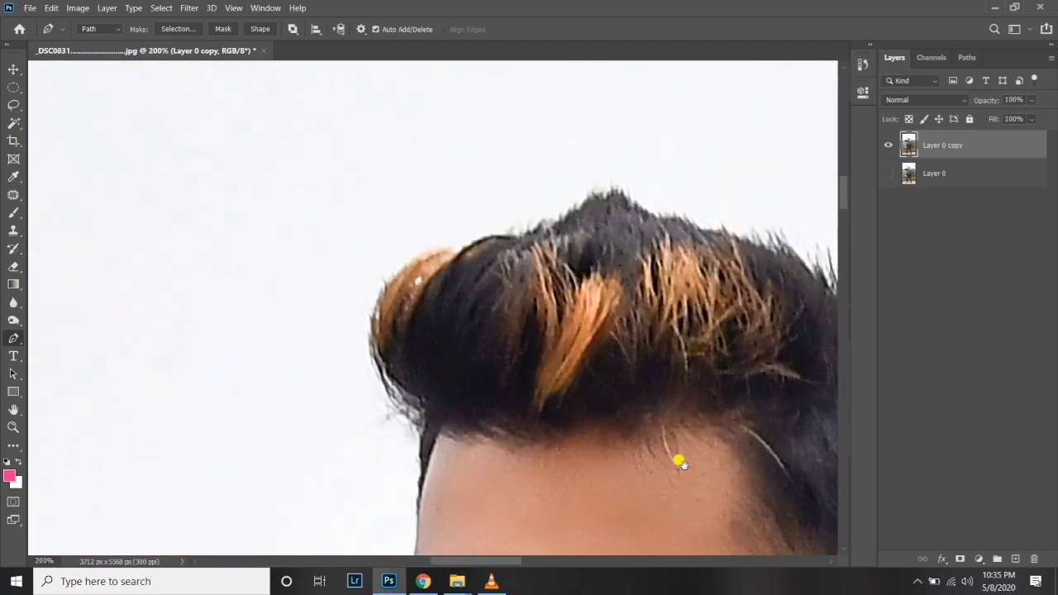
pyautogui.scroll(2, 517, 168)
pyautogui.scroll(-3, 366, 169)
pyautogui.hscroll(-2, 413, 149)
pyautogui.click(512, 111)
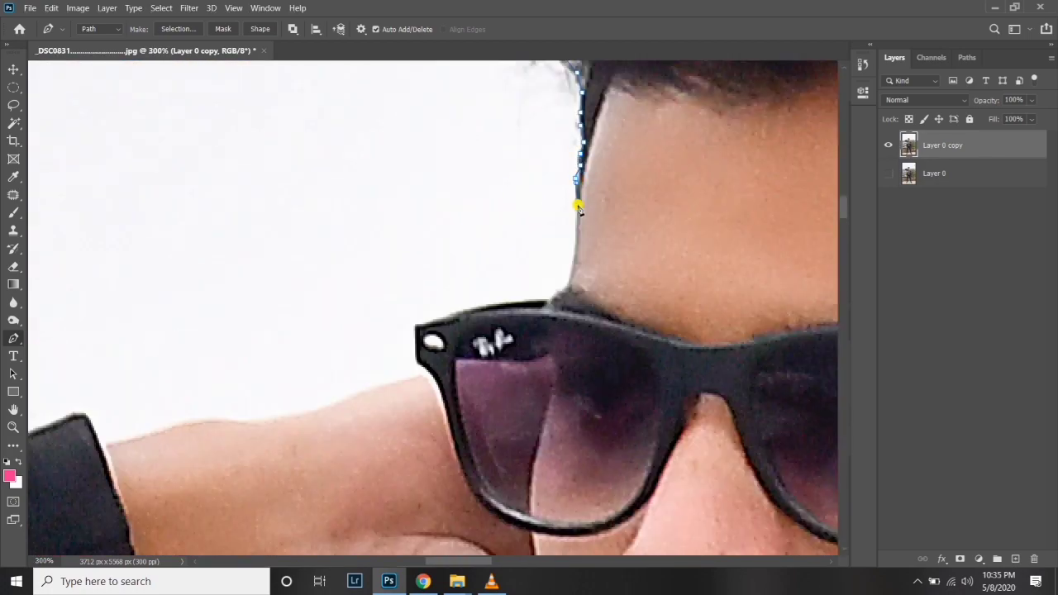
pyautogui.scroll(-2, 576, 206)
pyautogui.hscroll(-3, 629, 198)
pyautogui.click(727, 187)
pyautogui.hscroll(-3, 579, 223)
pyautogui.hscroll(-3, 550, 214)
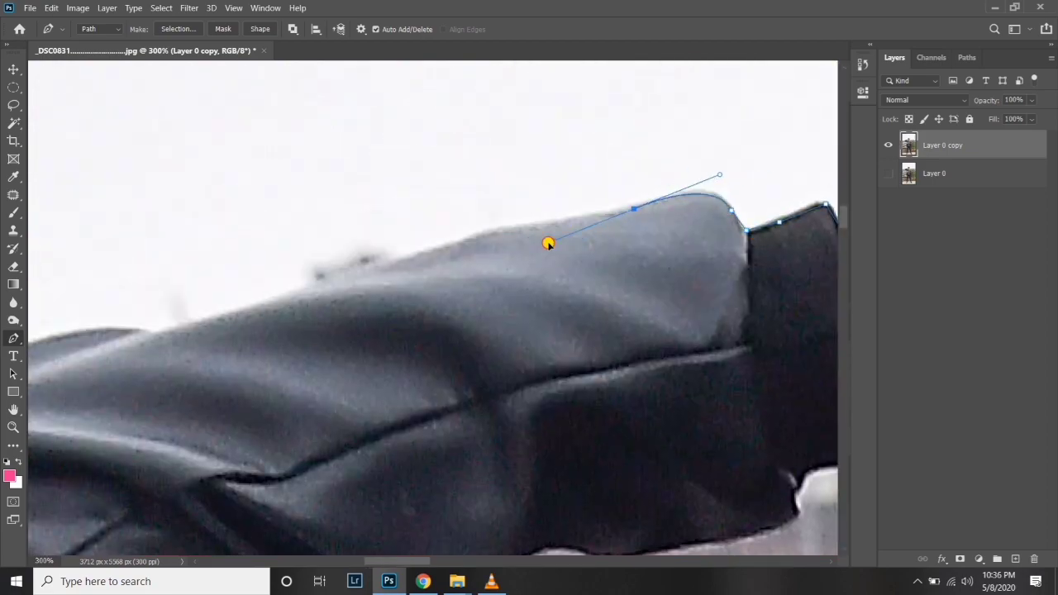
pyautogui.hscroll(-3, 496, 182)
pyautogui.click(412, 147)
pyautogui.moveTo(319, 236); pyautogui.dragTo(305, 320)
# - Add path points along the trouser edge where the trousers meet the wall
pyautogui.scroll(-2, 380, 274)
pyautogui.hscroll(3, 289, 207)
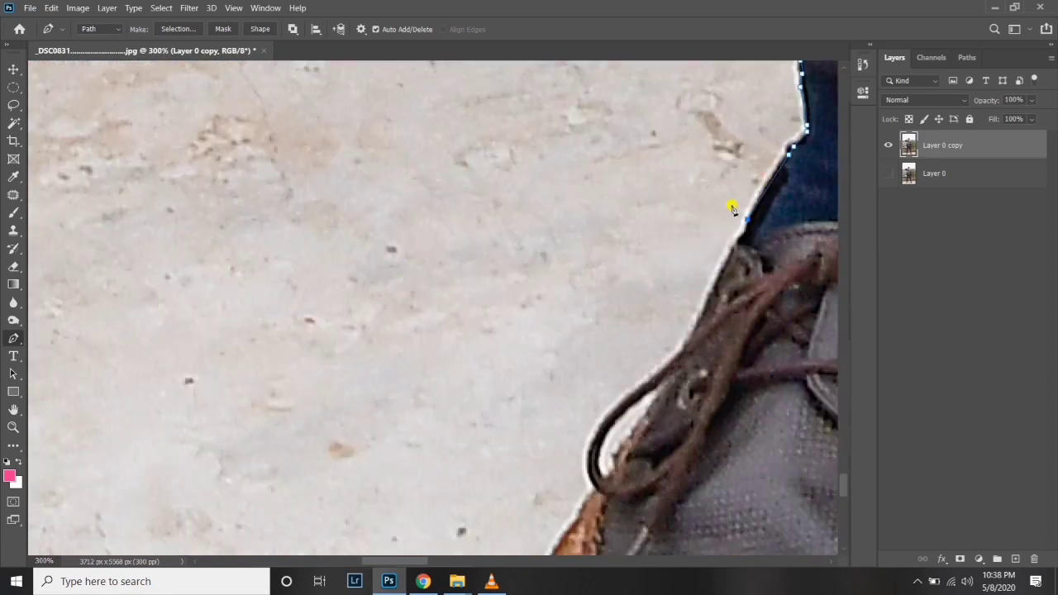
pyautogui.hscroll(5, 509, 397)
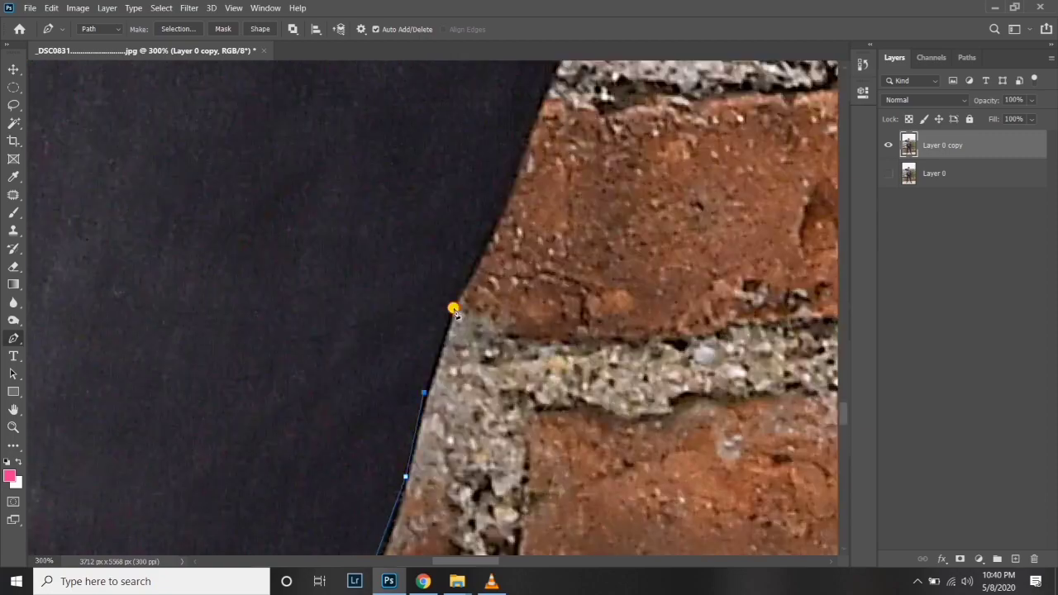
pyautogui.click(453, 309)
pyautogui.scroll(4, 453, 309)
pyautogui.hscroll(2, 331, 462)
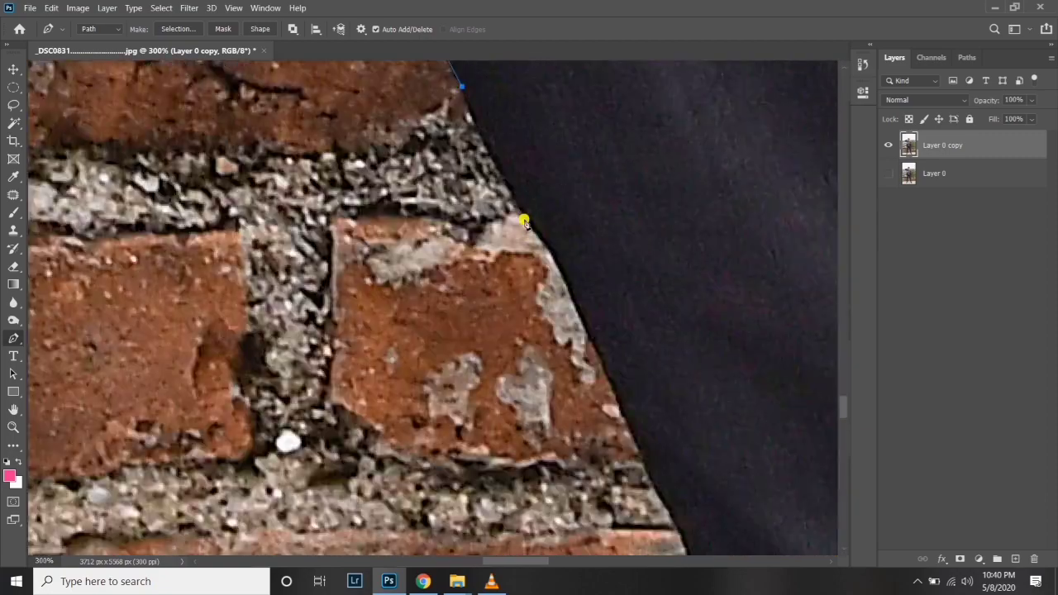
pyautogui.click(523, 222)
pyautogui.scroll(-3, 523, 221)
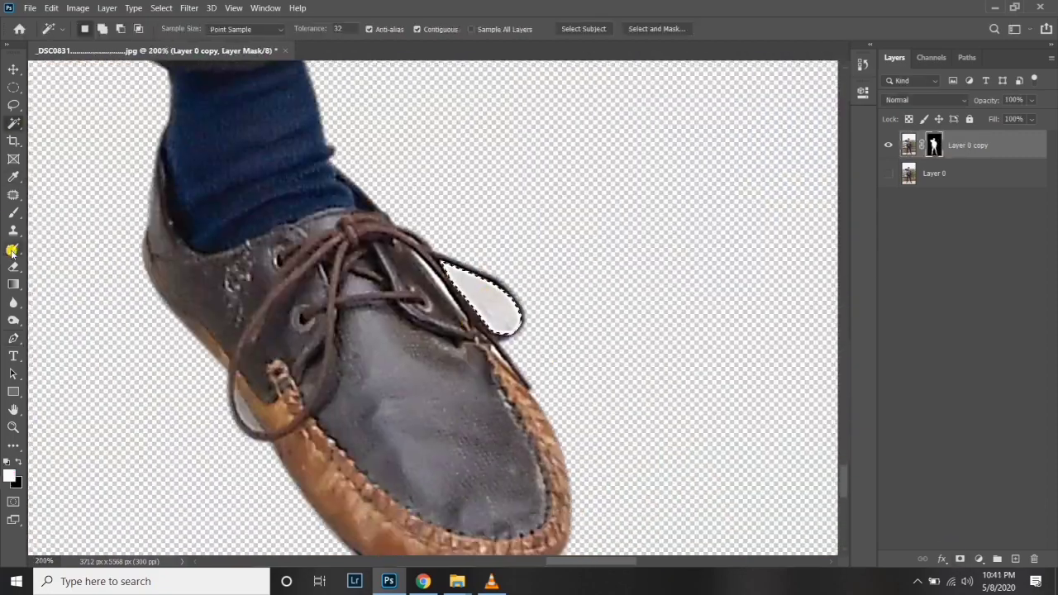
# - Copy the man layer from the _DSC0831 document into the painted-wings brick-wall image
pyautogui.press('b')
pyautogui.scroll(-4, 390, 267)
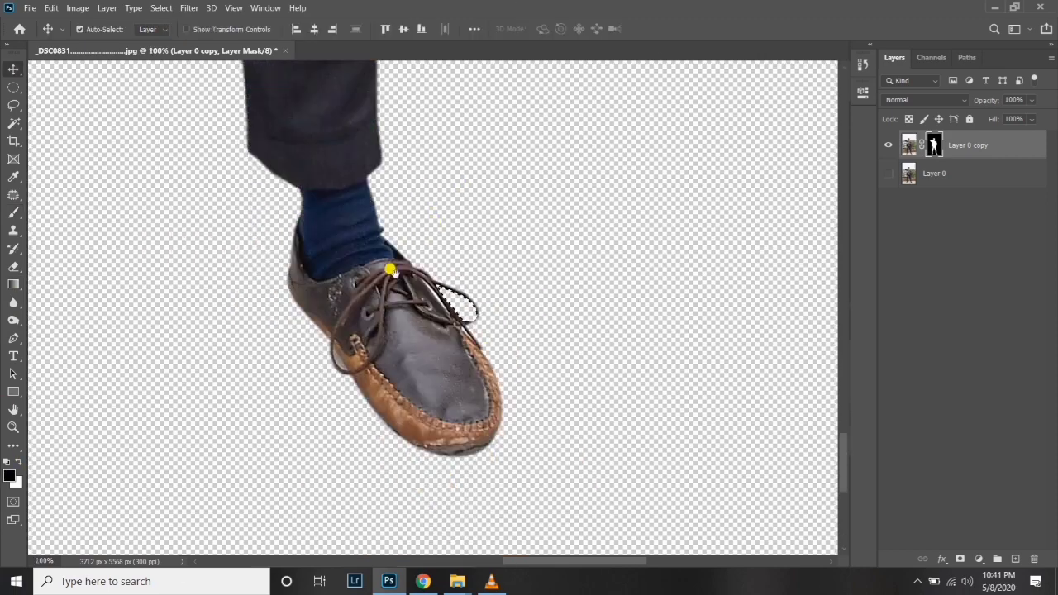
pyautogui.scroll(4, 160, 307)
pyautogui.scroll(-3, 441, 261)
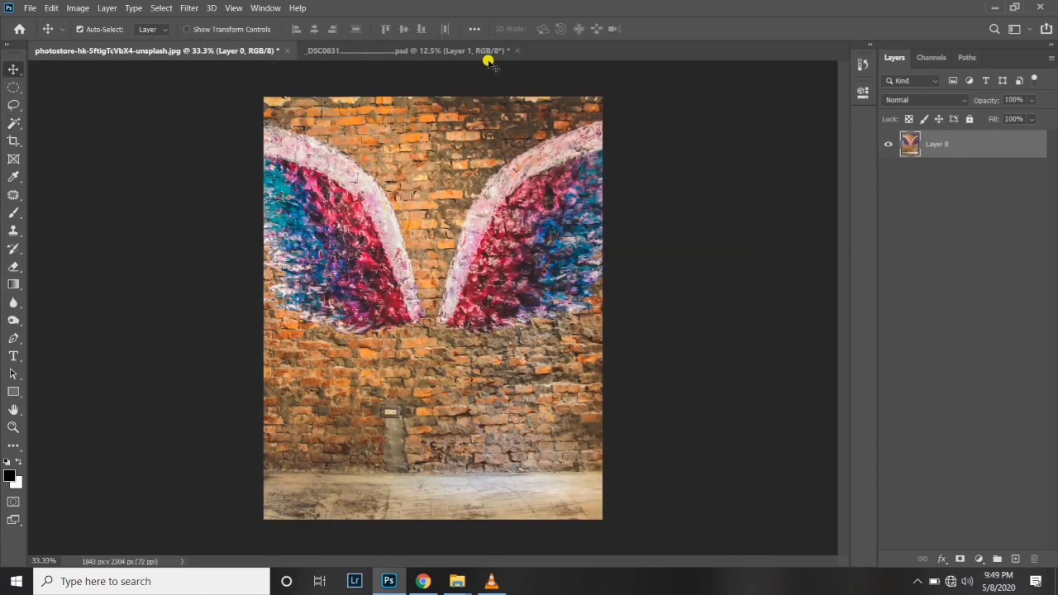
pyautogui.click(464, 51)
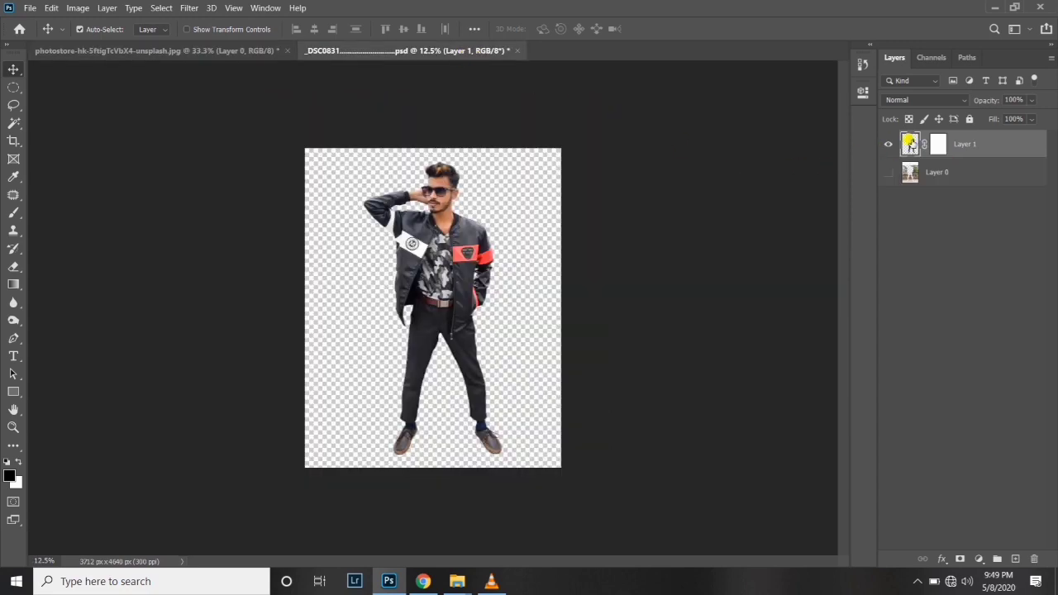
pyautogui.moveTo(909, 144)
pyautogui.mouseDown()
pyautogui.moveTo(390, 88)
pyautogui.moveTo(422, 279)
pyautogui.mouseUp()
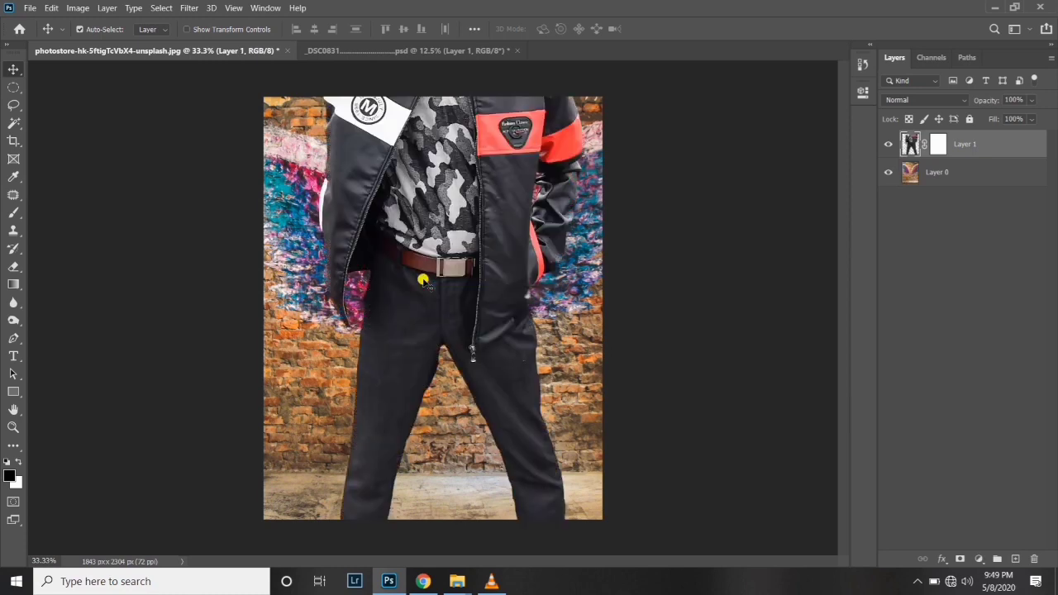
# - Free-transform the man, shrinking him and moving him in front of the painted wings
pyautogui.hotkey('ctrl', 't')
pyautogui.hotkey('ctrl', '-')
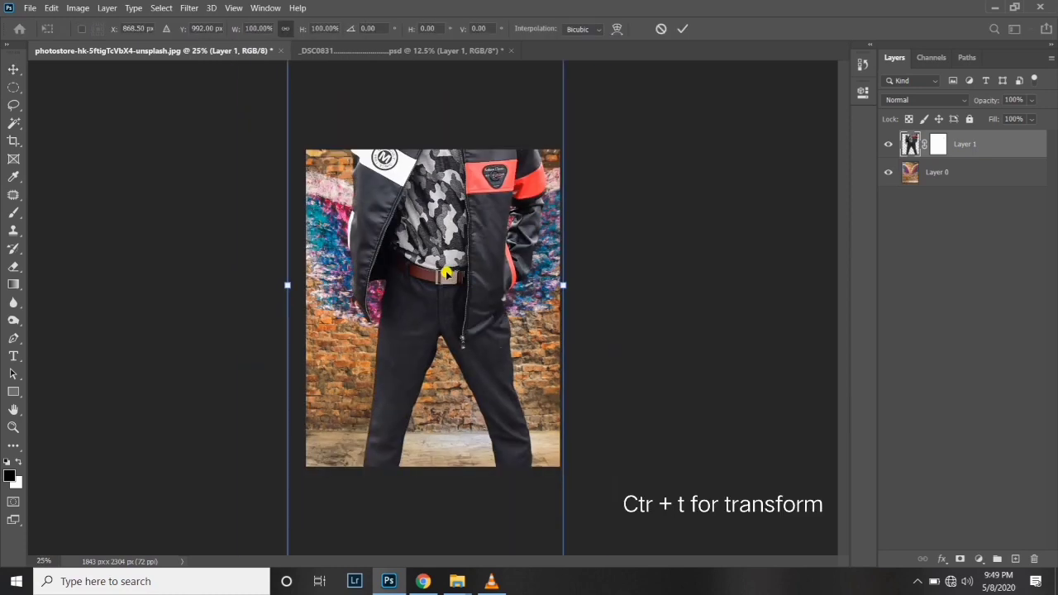
pyautogui.hotkey('ctrl', '-')
pyautogui.hotkey('ctrl', '-')
pyautogui.moveTo(504, 148); pyautogui.dragTo(419, 306)
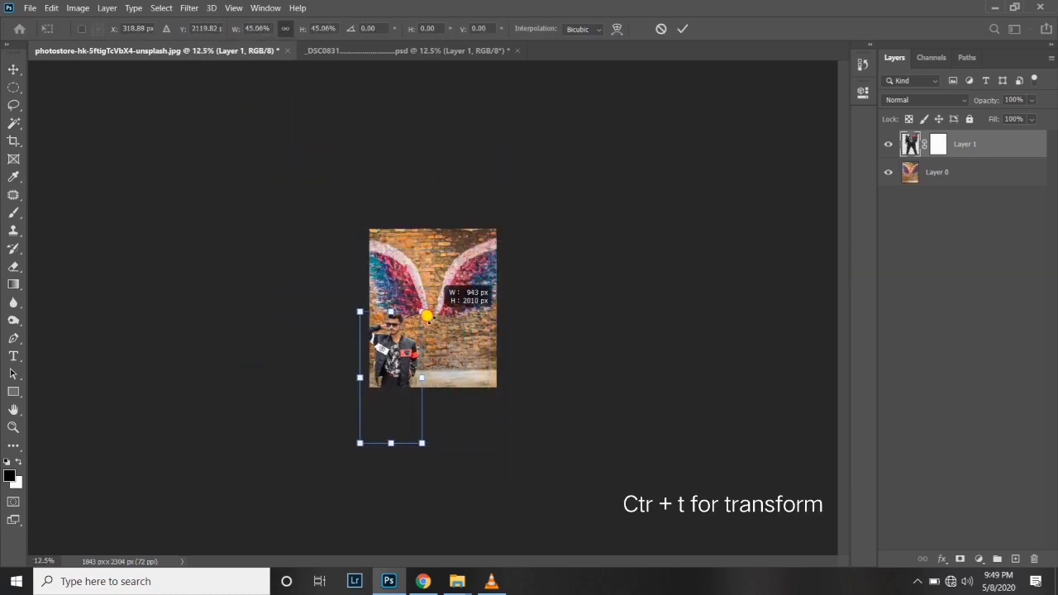
pyautogui.moveTo(399, 353); pyautogui.dragTo(455, 296)
# - Refine the man's scale back to about 45%, centring him between the wings and nudging him down
pyautogui.hotkey('ctrl', '+')
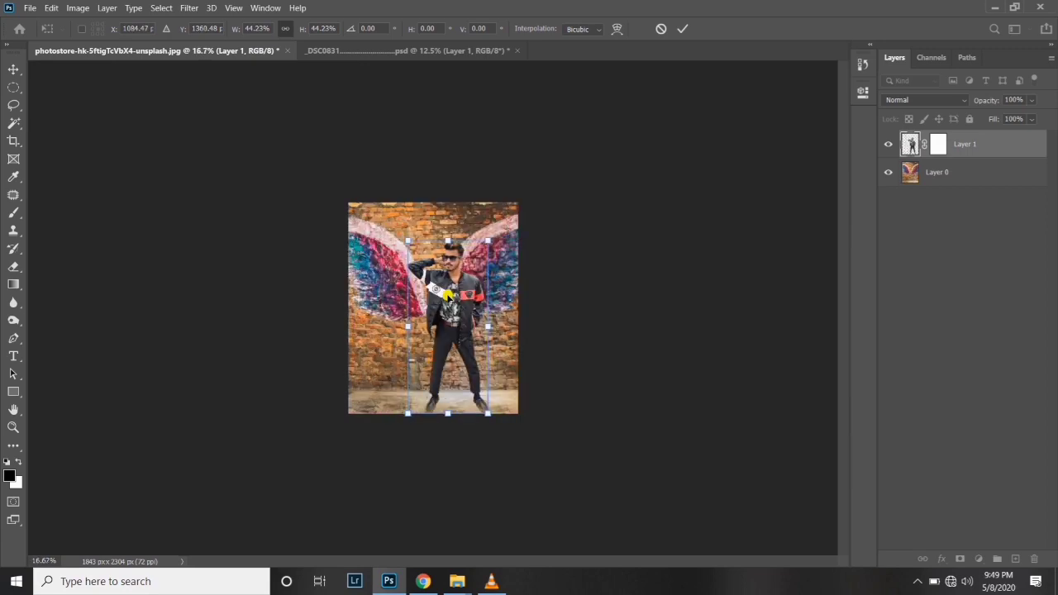
pyautogui.hotkey('ctrl', '+')
pyautogui.hotkey('ctrl', '+')
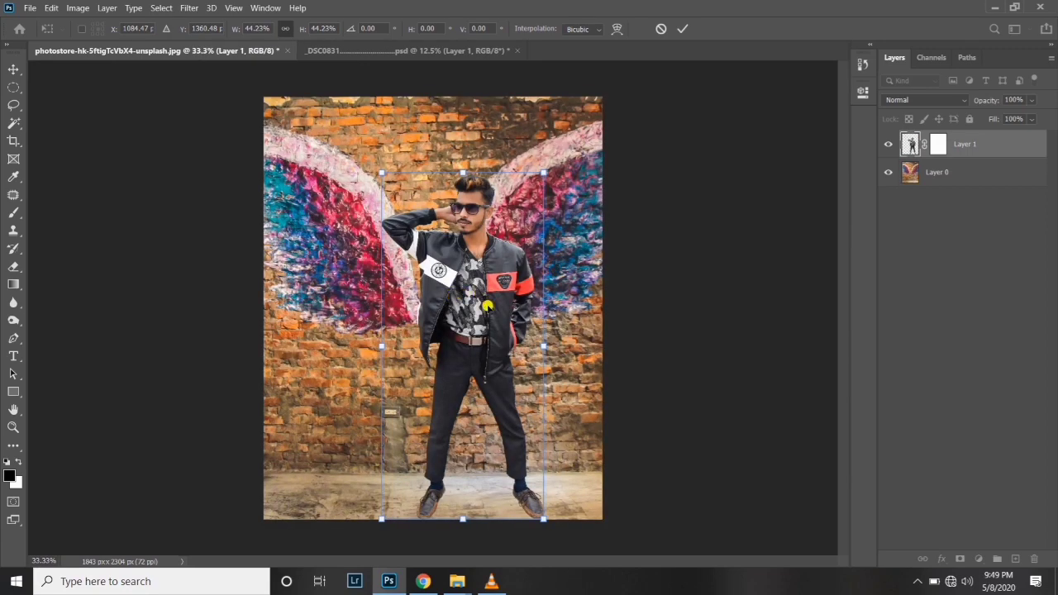
pyautogui.moveTo(478, 329); pyautogui.dragTo(453, 309)
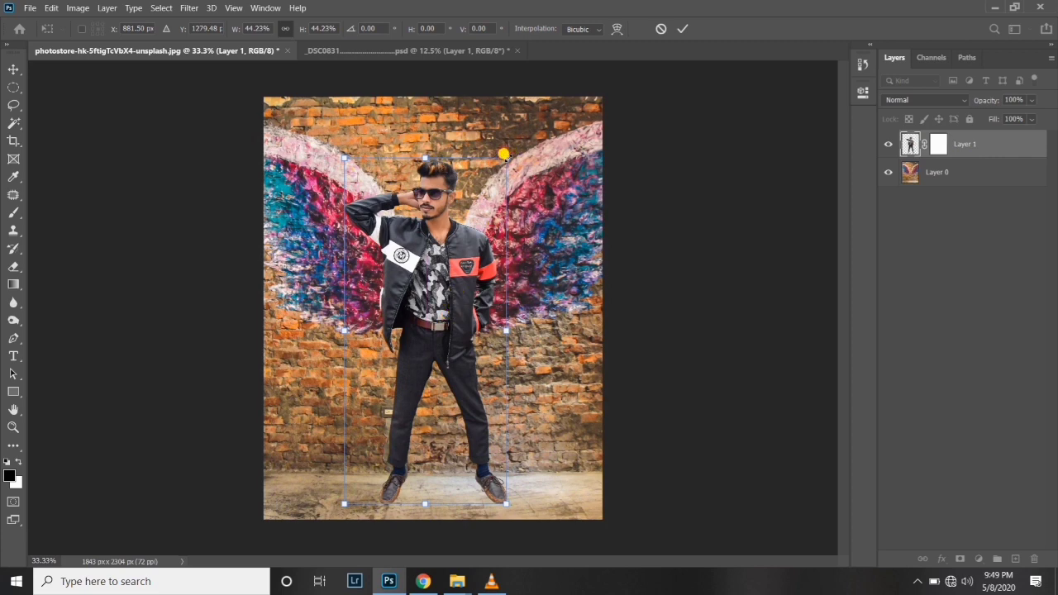
pyautogui.moveTo(503, 154); pyautogui.dragTo(509, 150)
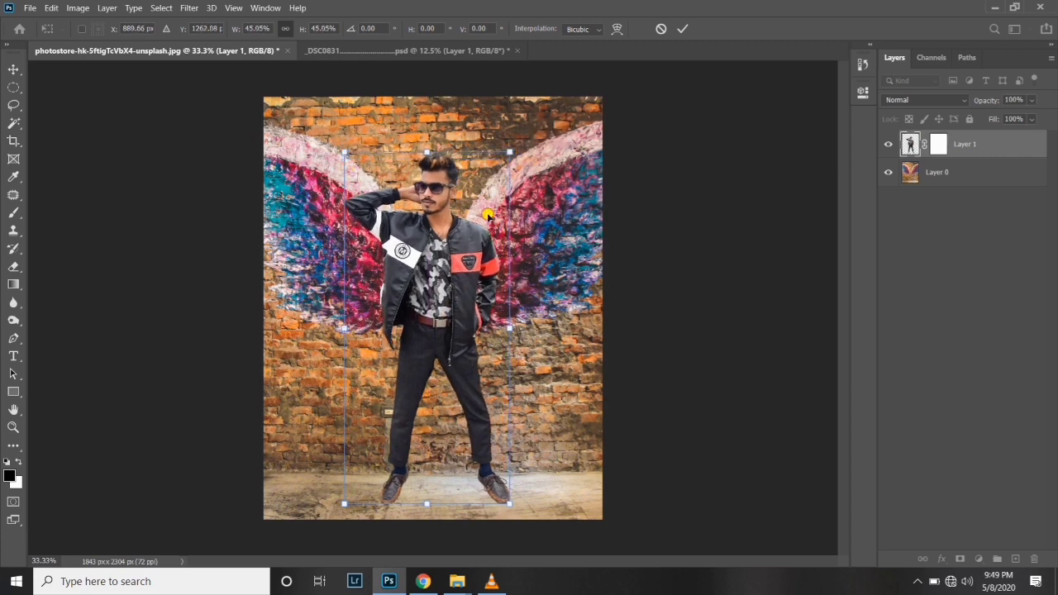
pyautogui.moveTo(485, 218); pyautogui.dragTo(482, 222)
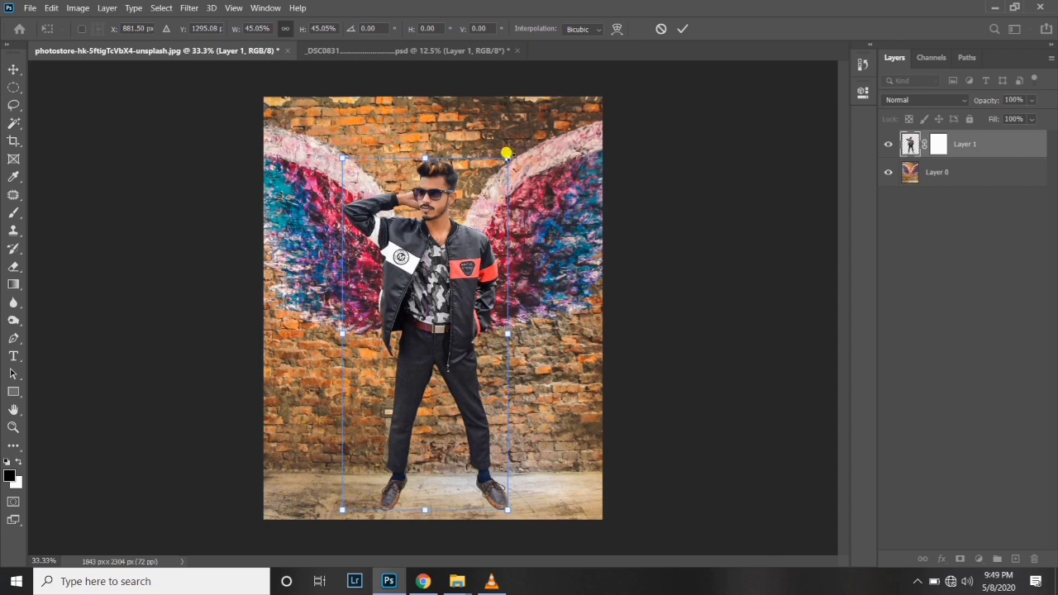
pyautogui.moveTo(503, 152); pyautogui.dragTo(509, 148)
pyautogui.moveTo(485, 219); pyautogui.dragTo(476, 228)
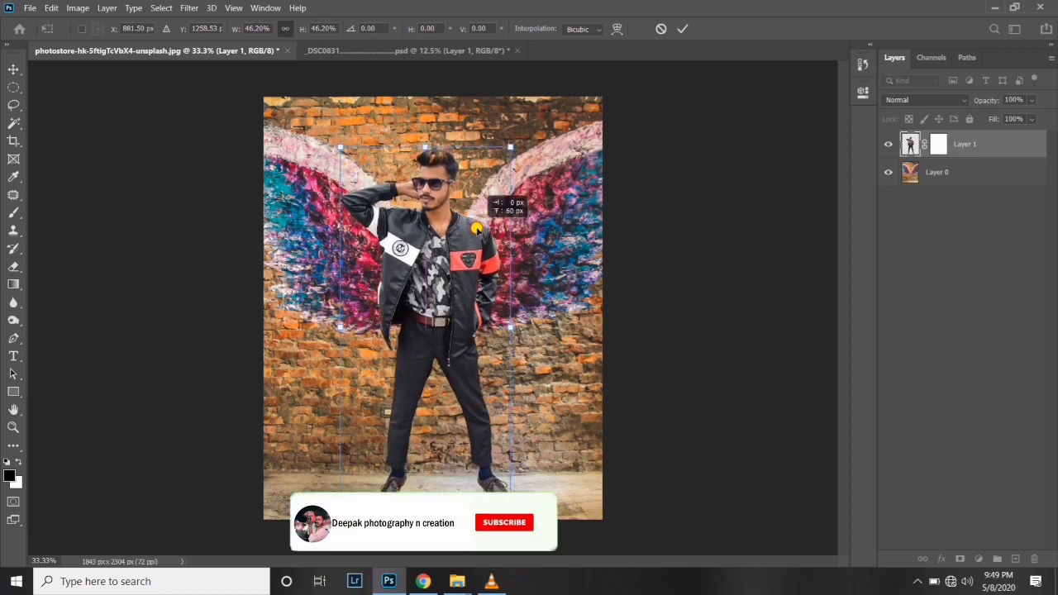
pyautogui.moveTo(510, 148); pyautogui.dragTo(505, 157)
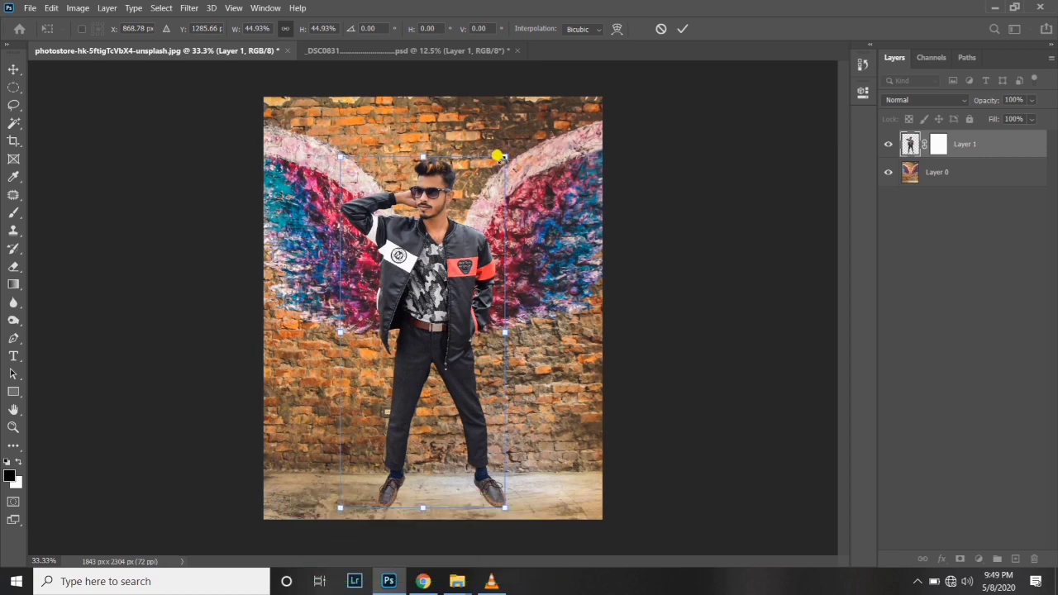
pyautogui.press('Down')
pyautogui.press('Down')
pyautogui.press('Down')
pyautogui.press('Down')
pyautogui.press('Down')
pyautogui.press('Down')
pyautogui.press('Down')
pyautogui.press('Down')
pyautogui.press('Down')
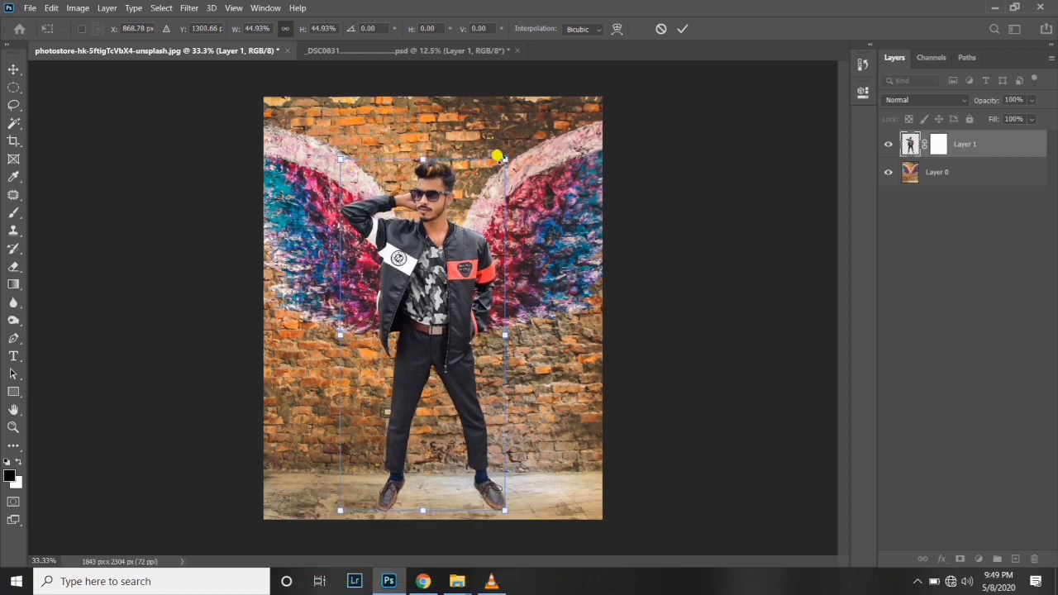
# - Commit the transform, duplicate the man layer, and select the original Layer 1
pyautogui.click(687, 28)
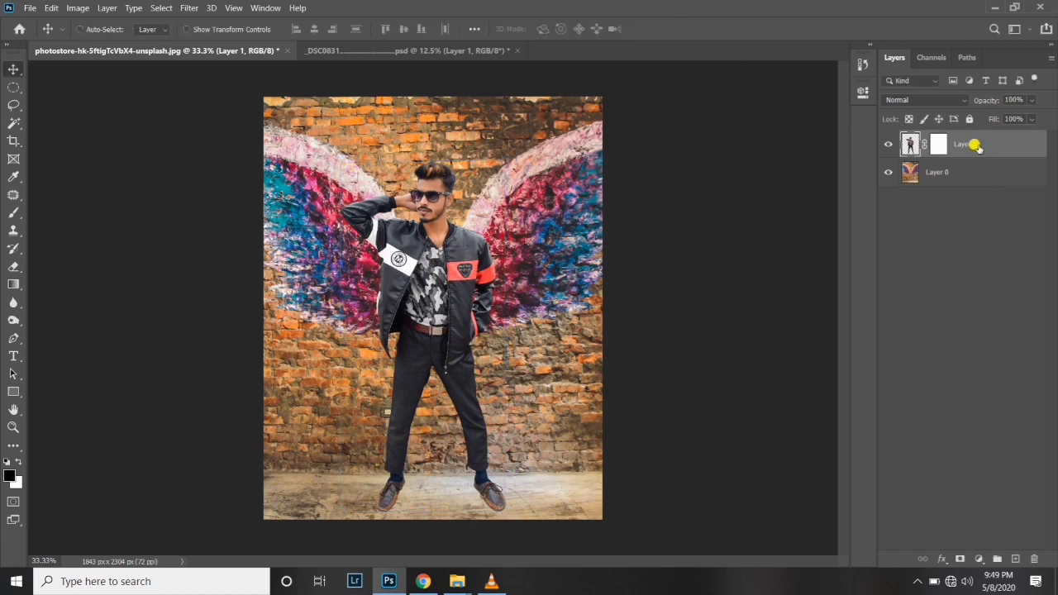
pyautogui.hotkey('ctrl', 'j')
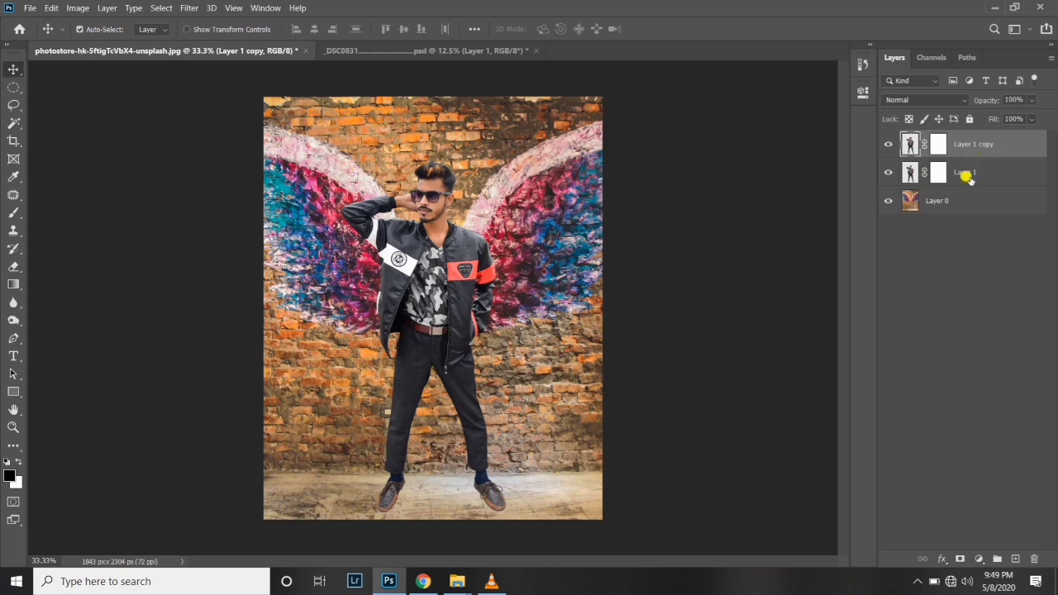
pyautogui.click(967, 176)
# - Add an Exposure adjustment at -20 clipped to Layer 1, then select both layers
pyautogui.click(978, 558)
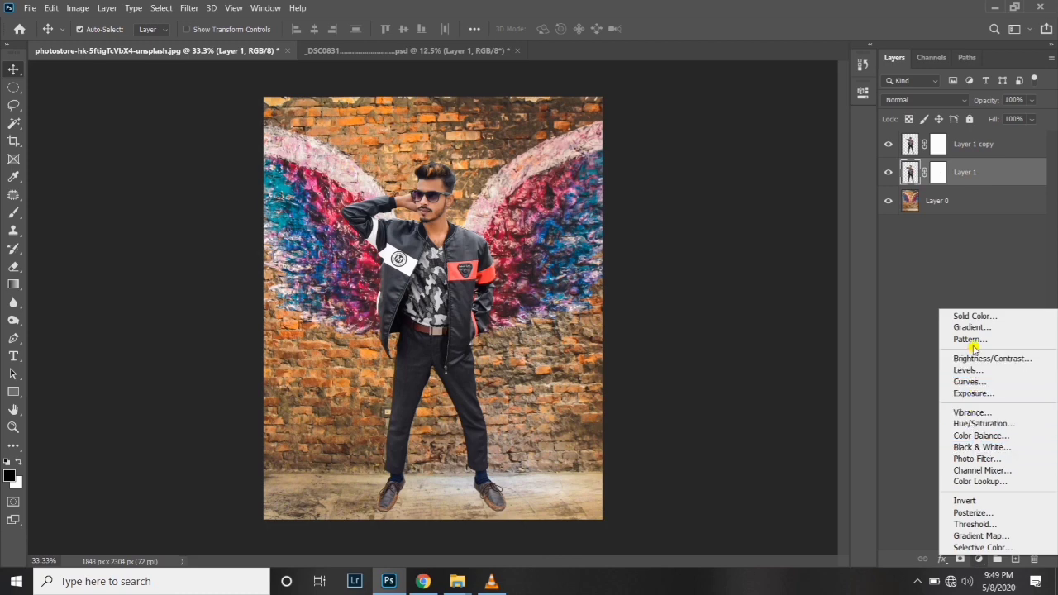
pyautogui.click(972, 393)
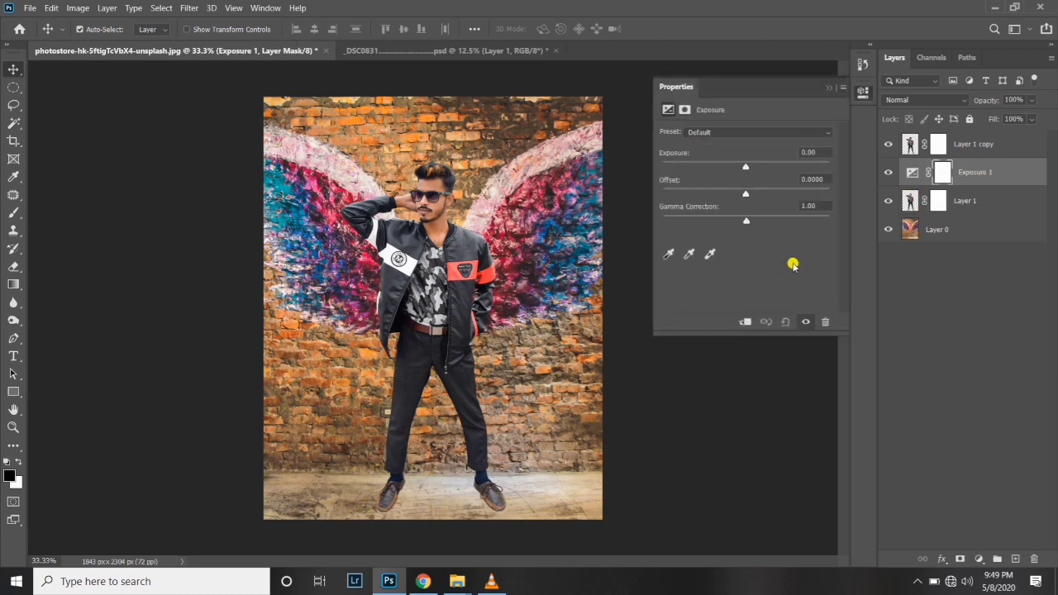
pyautogui.moveTo(745, 168); pyautogui.dragTo(657, 167)
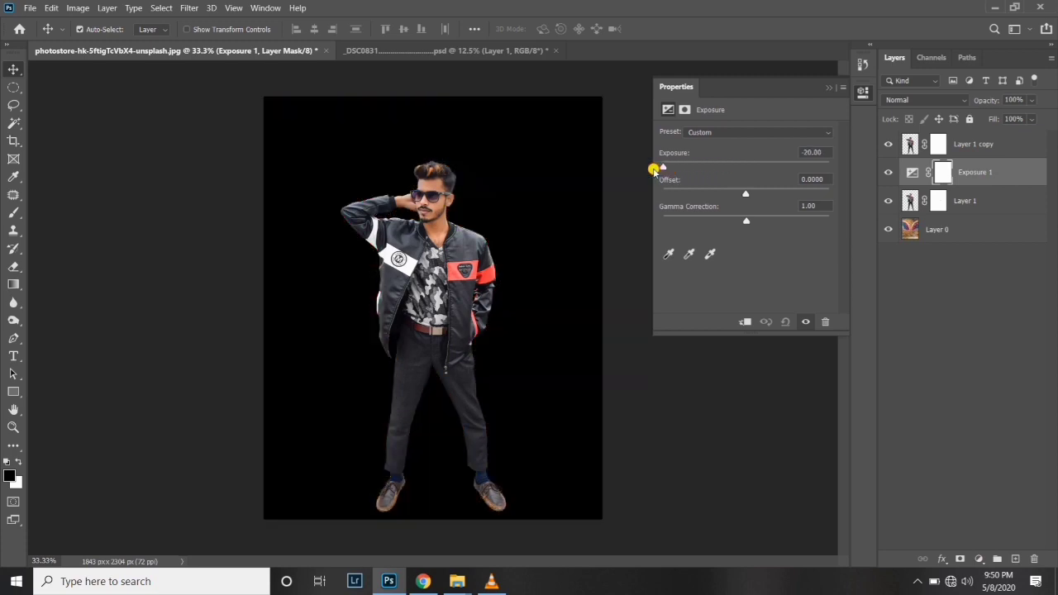
pyautogui.rightClick(979, 173)
pyautogui.click(856, 250)
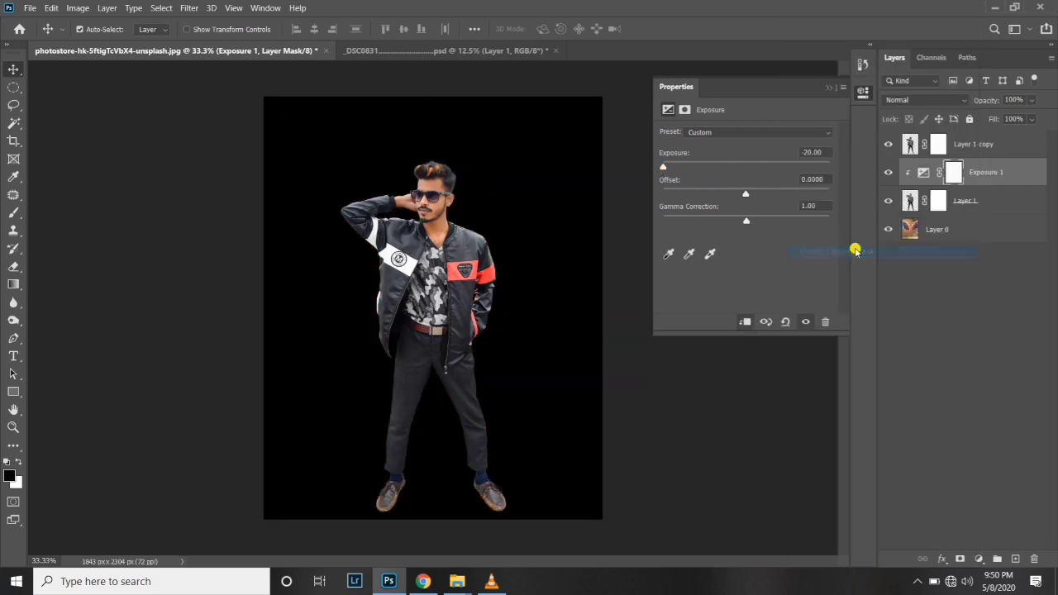
pyautogui.click(829, 88)
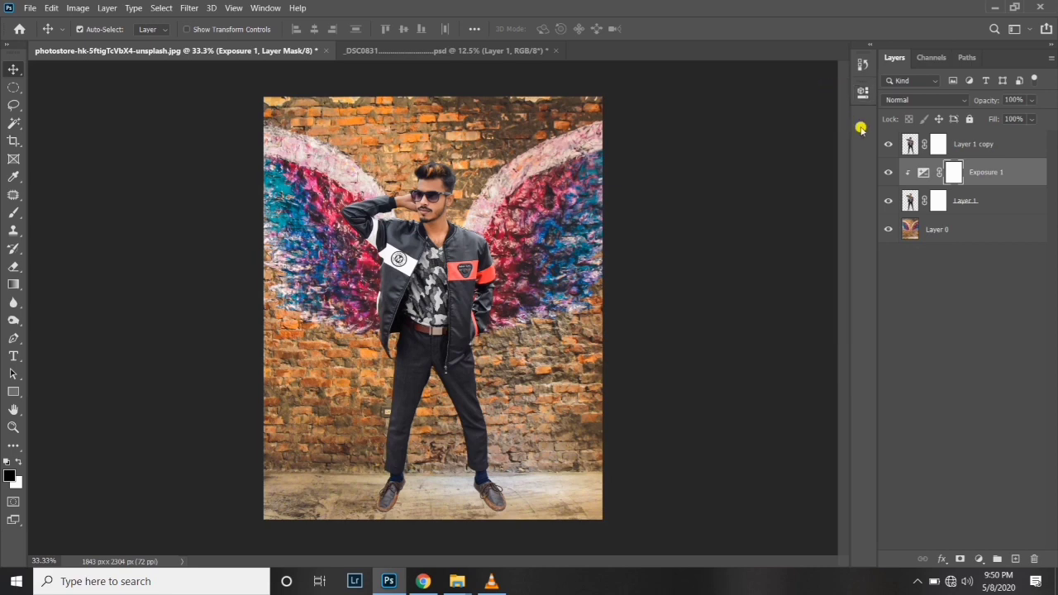
pyautogui.click(986, 201)
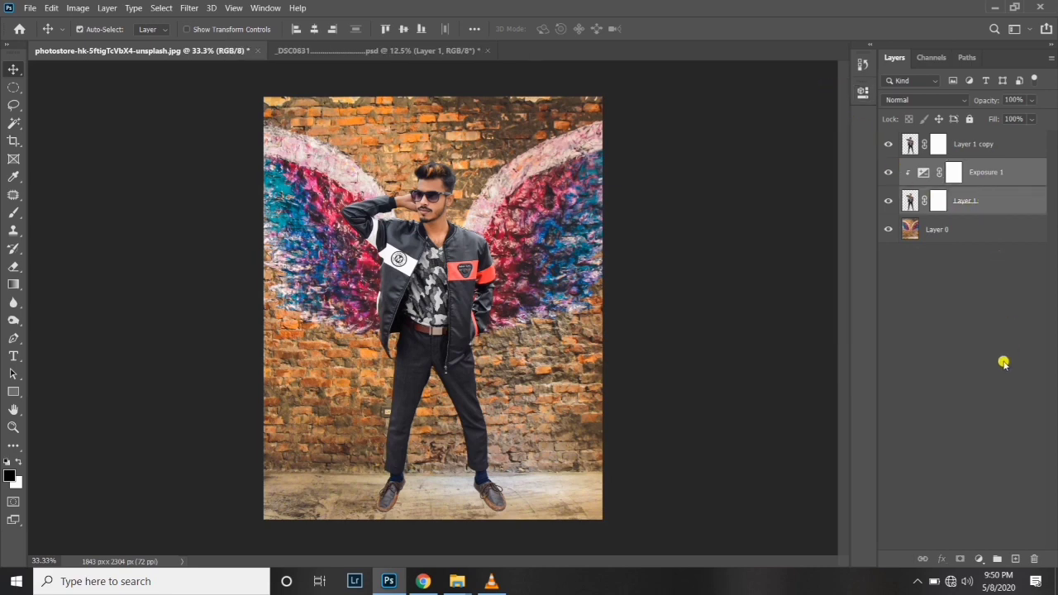
# - Merge Layer 1 with Exposure 1, then apply a 22.2-pixel Gaussian Blur to the merged layer
pyautogui.rightClick(977, 207)
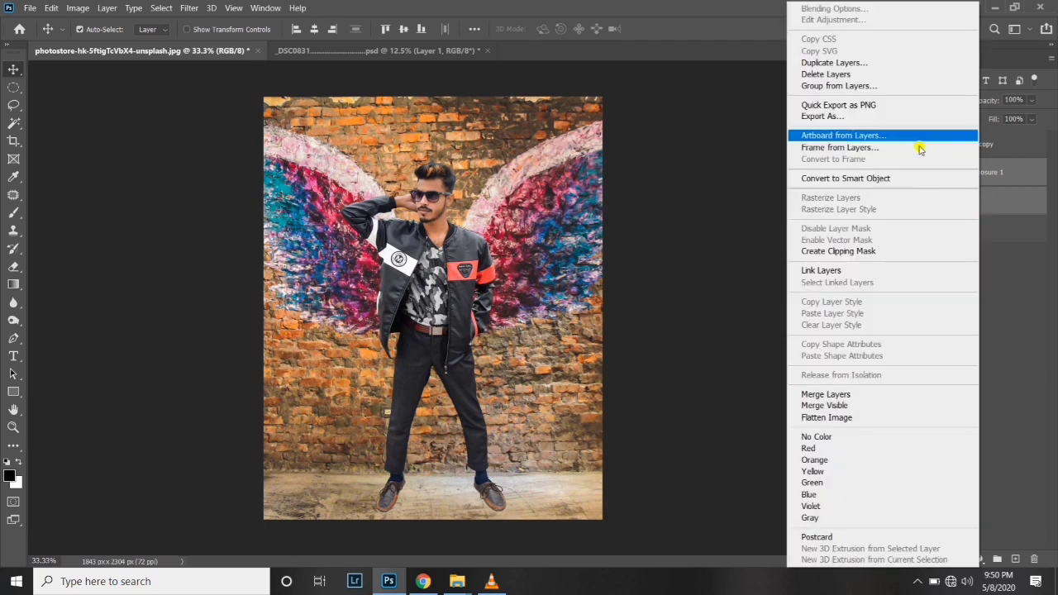
pyautogui.click(848, 395)
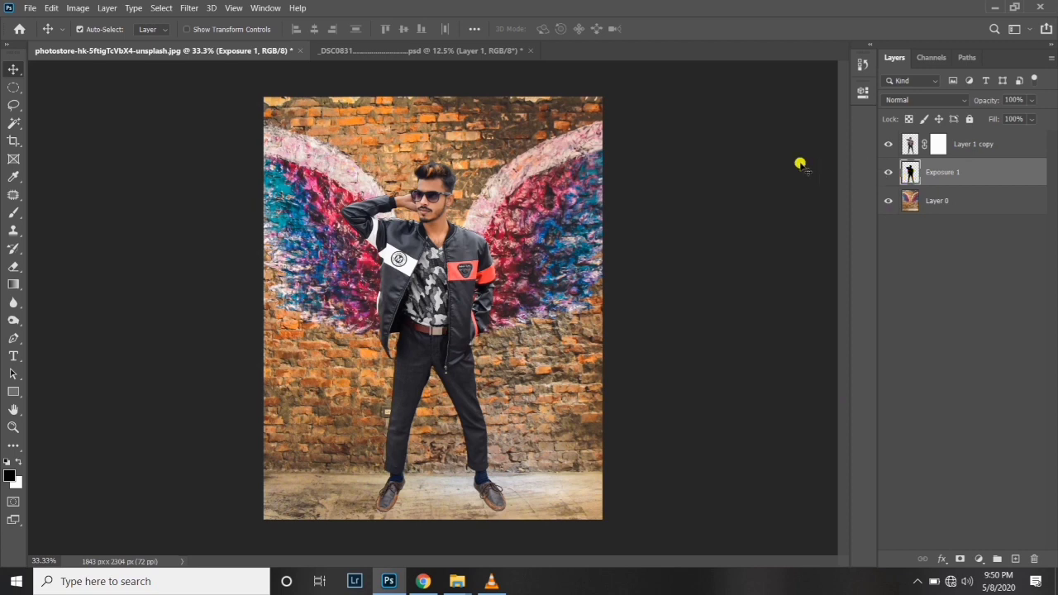
pyautogui.click(187, 8)
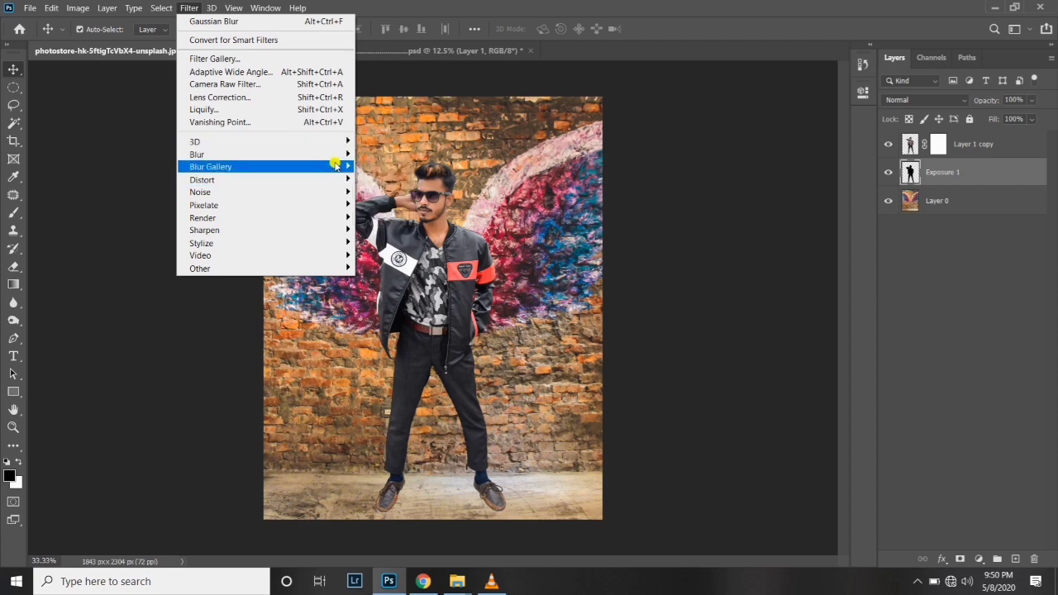
pyautogui.moveTo(264, 154)
pyautogui.click(411, 201)
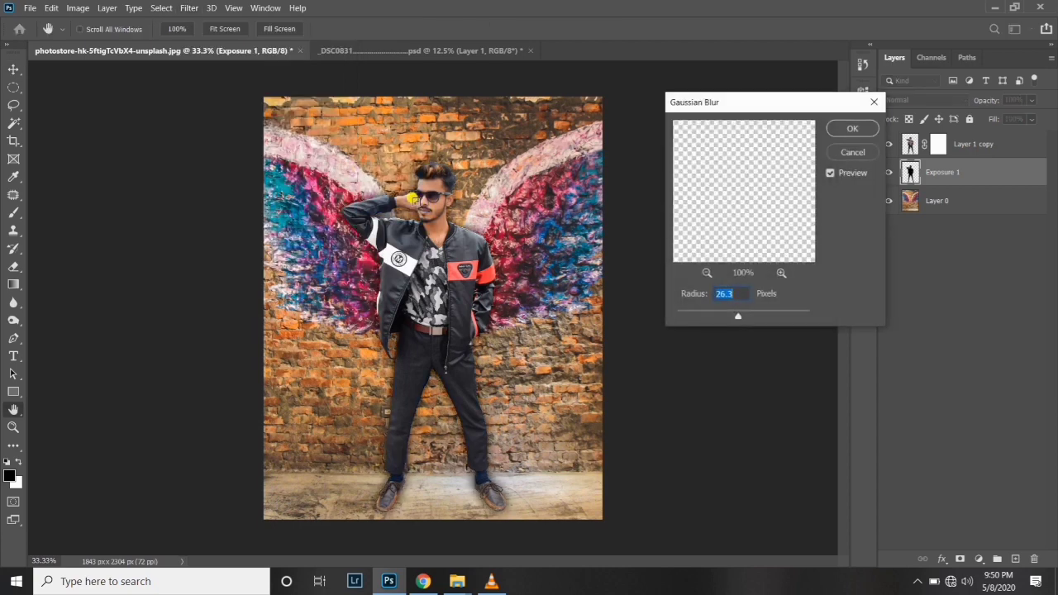
pyautogui.click(719, 315)
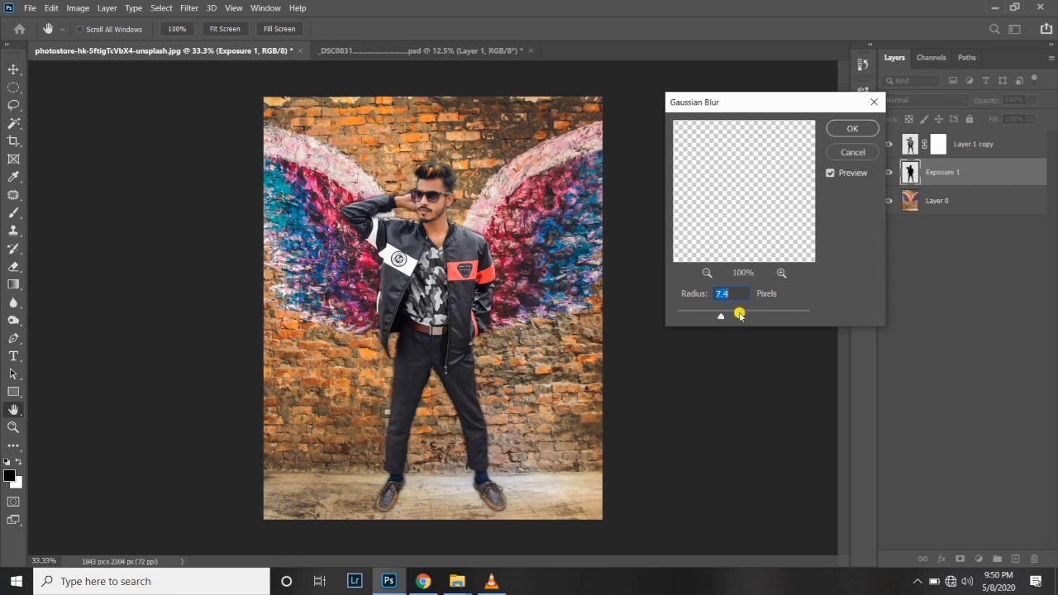
pyautogui.click(740, 315)
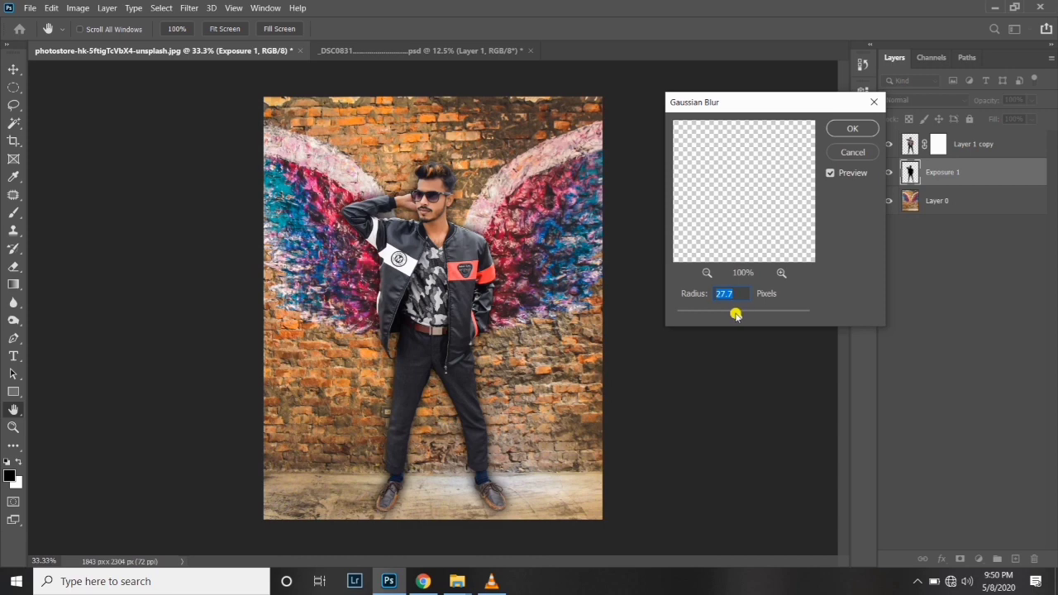
pyautogui.click(725, 314)
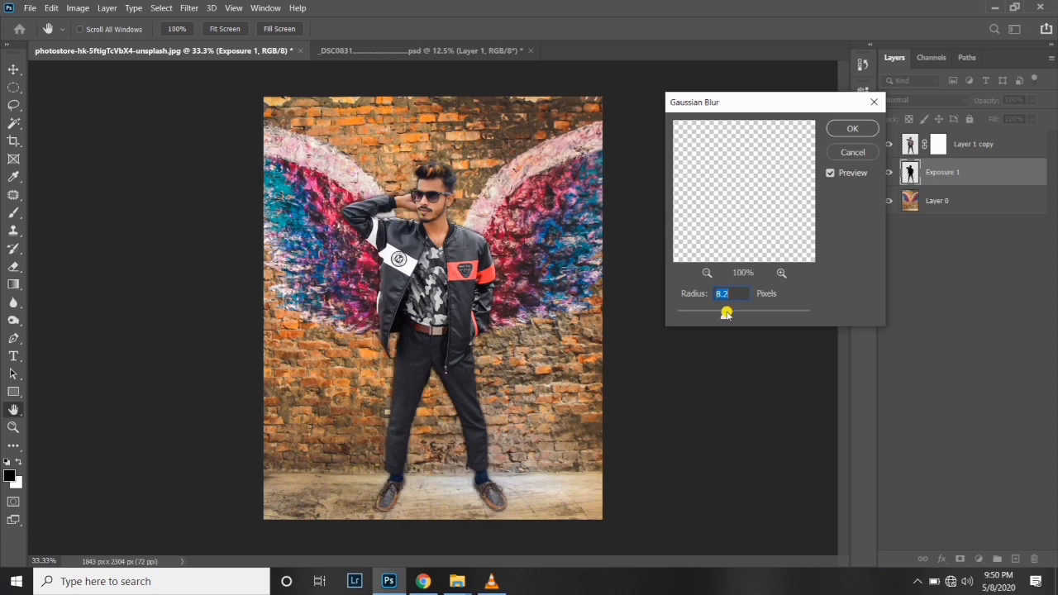
pyautogui.moveTo(728, 314); pyautogui.dragTo(737, 316)
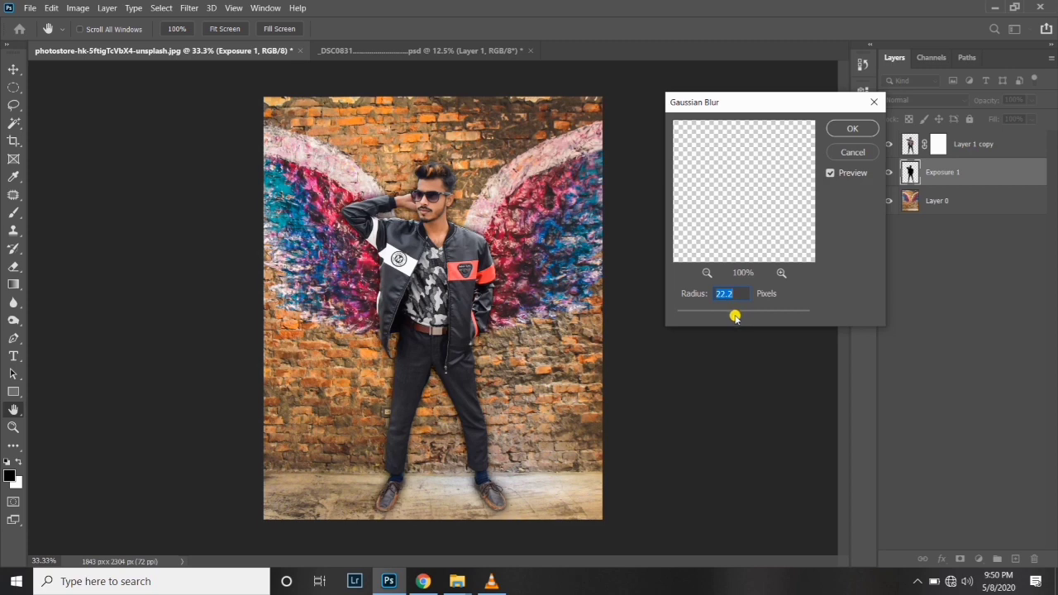
pyautogui.click(850, 128)
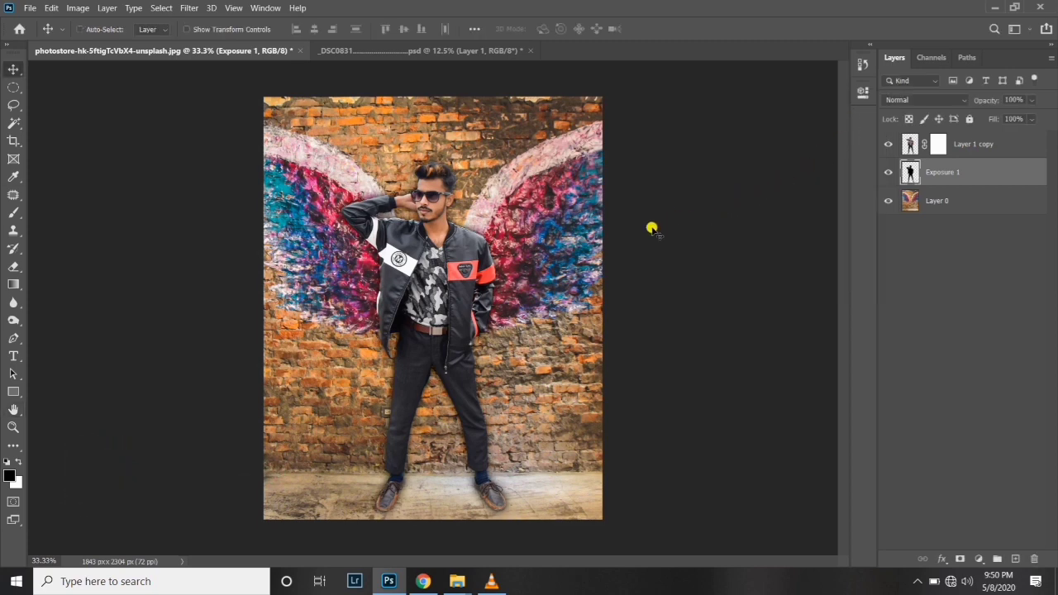
# - Scale the blurred Exposure 1 shadow to about 101.61%, nudge it right and down, and apply
pyautogui.hotkey('ctrl', 't')
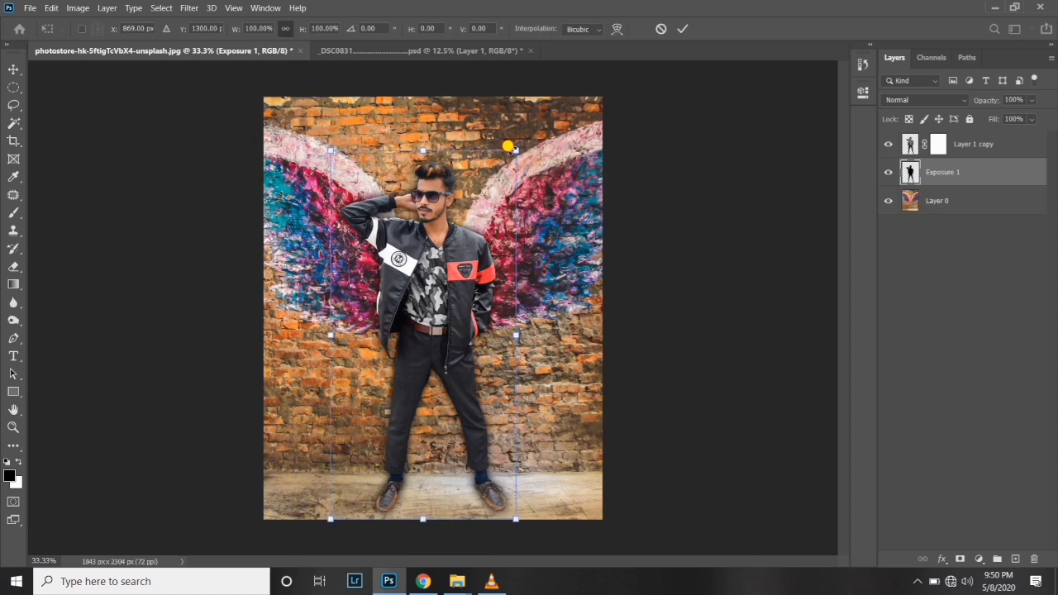
pyautogui.moveTo(507, 146); pyautogui.dragTo(514, 146)
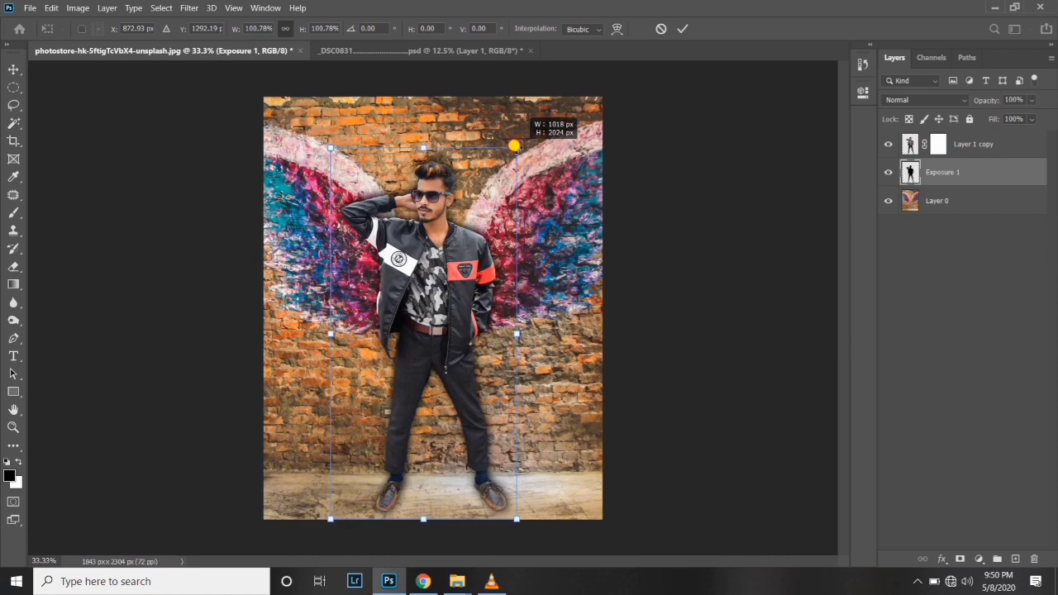
pyautogui.moveTo(514, 146); pyautogui.dragTo(517, 148)
pyautogui.moveTo(492, 201); pyautogui.dragTo(489, 204)
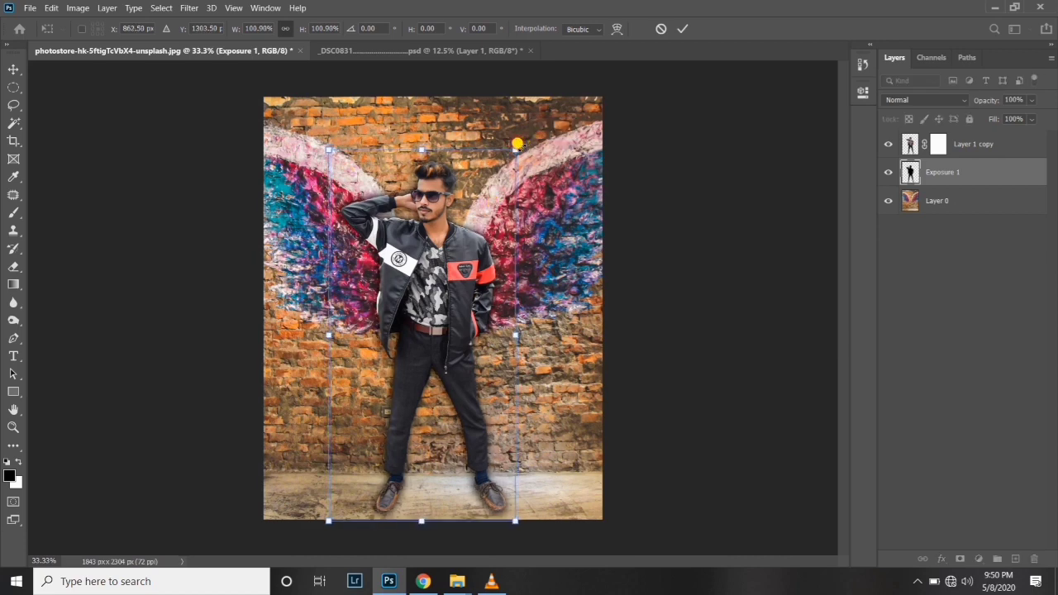
pyautogui.moveTo(517, 145); pyautogui.dragTo(520, 143)
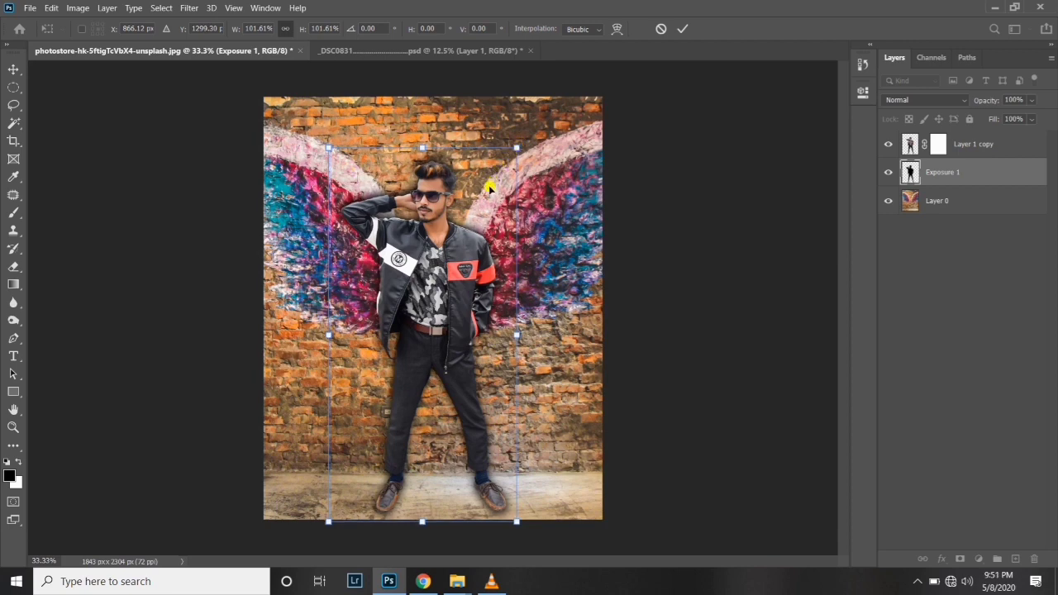
pyautogui.press('Right')
pyautogui.press('Right')
pyautogui.press('Right')
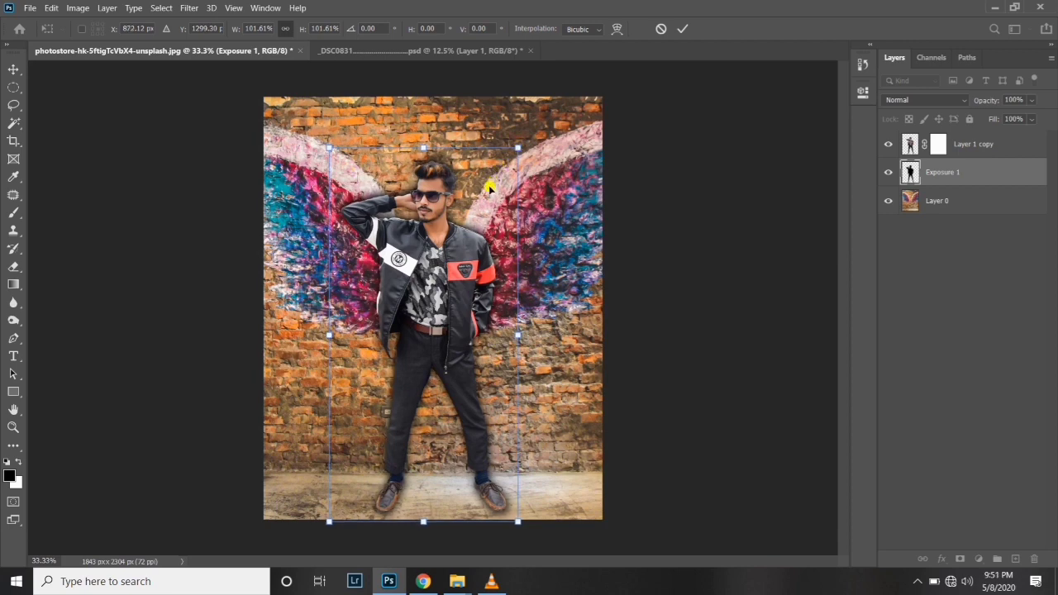
pyautogui.press('Down')
pyautogui.press('Down')
pyautogui.press('Down')
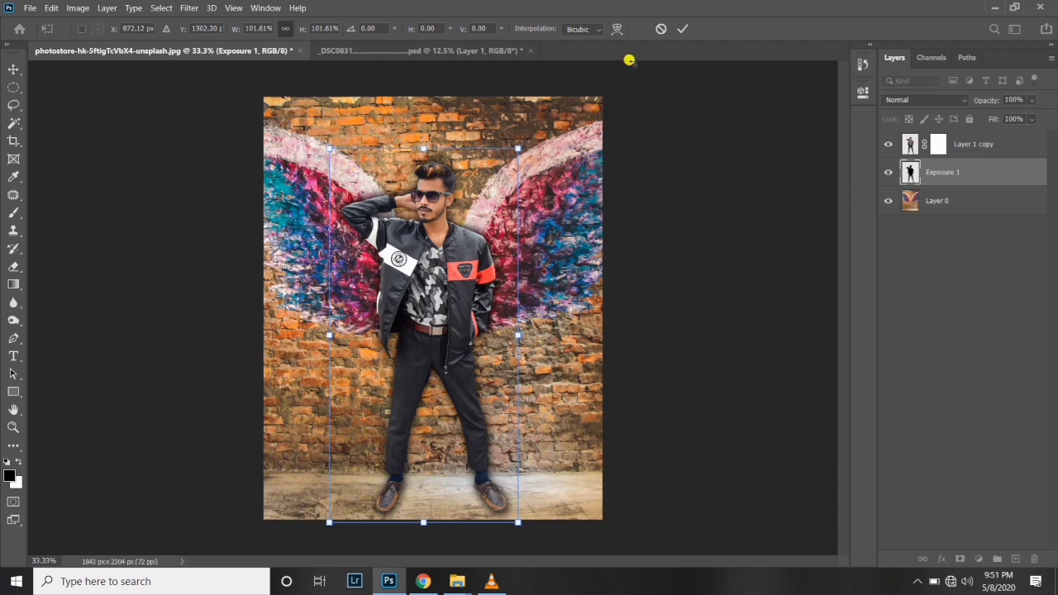
pyautogui.click(682, 29)
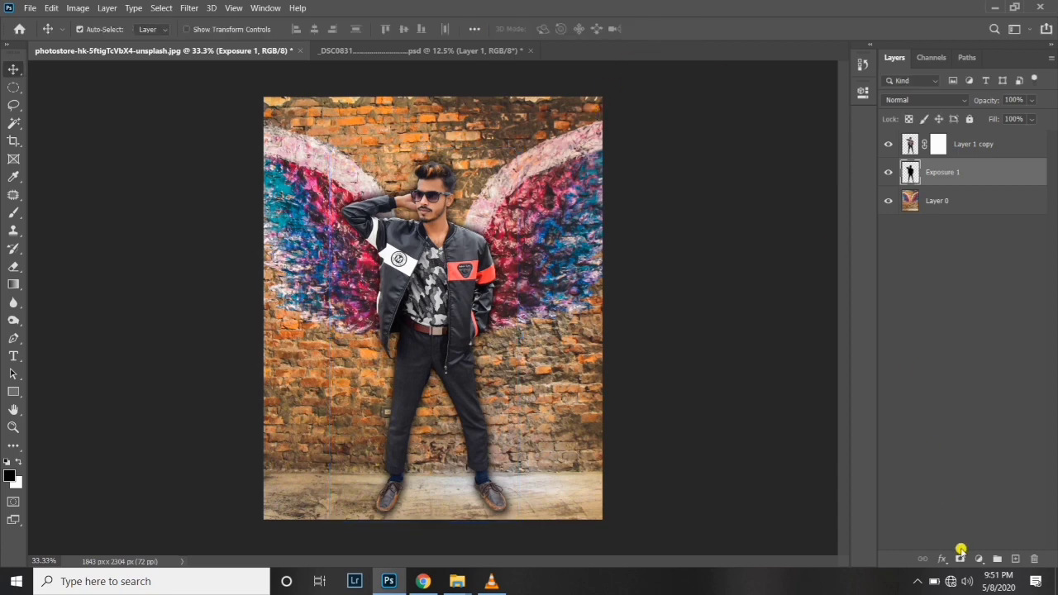
# - Add a mask to Exposure 1 and paint black with a large brush over the right wing
pyautogui.click(960, 559)
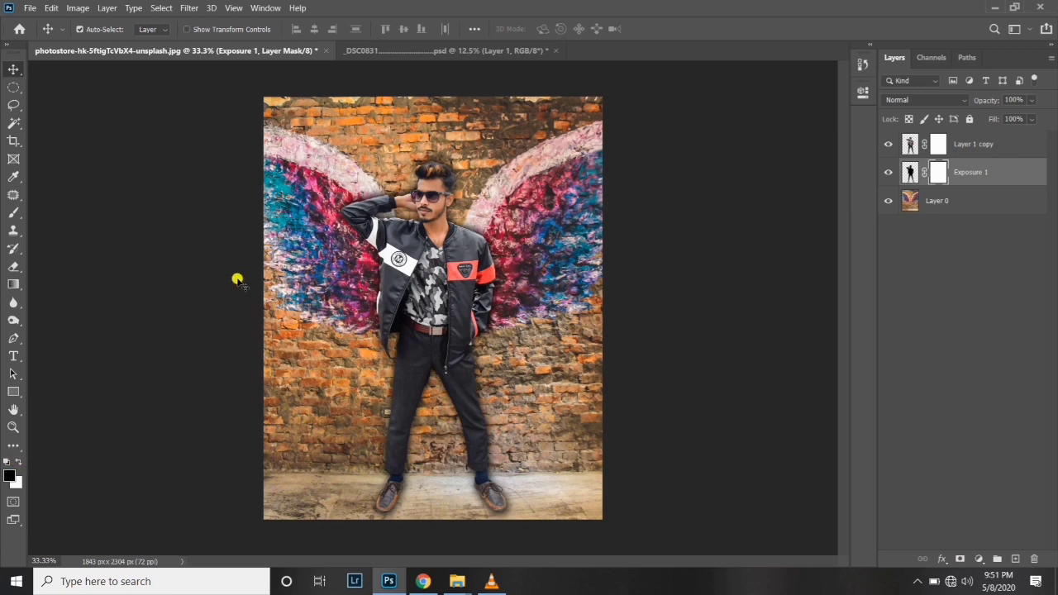
pyautogui.click(8, 216)
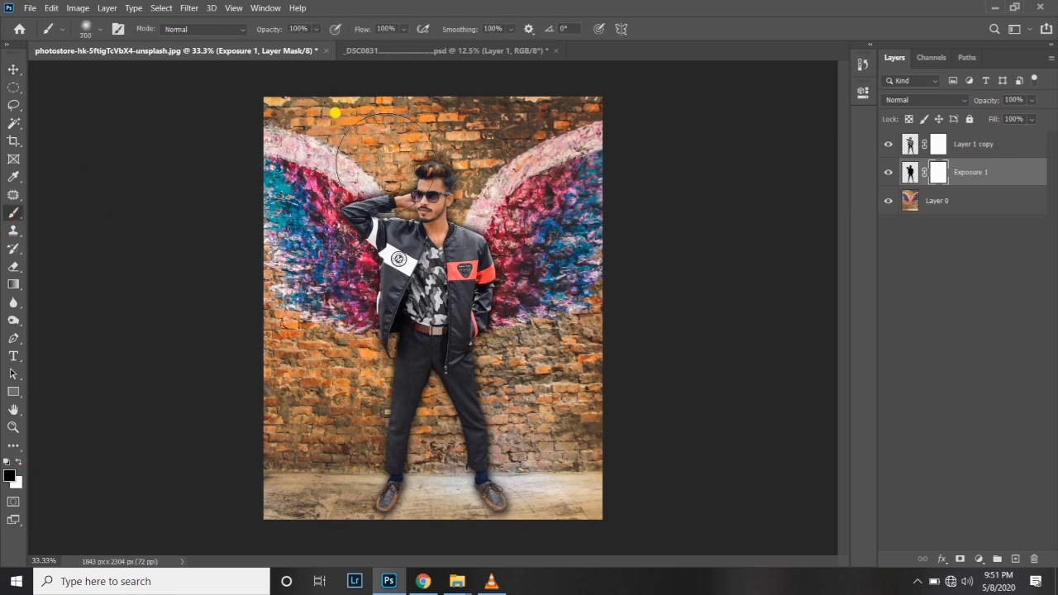
pyautogui.press(']')
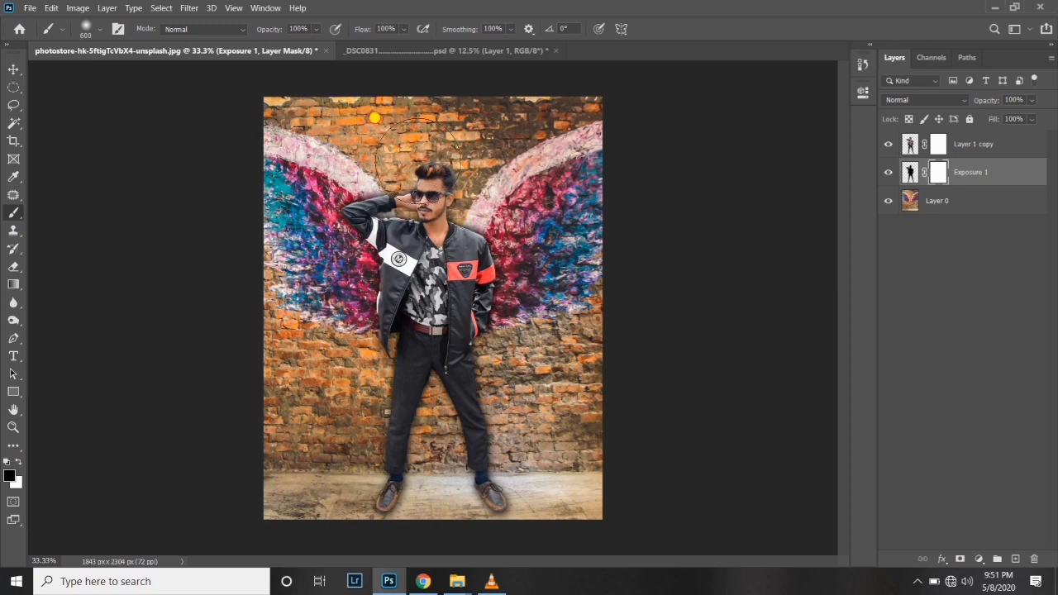
pyautogui.moveTo(601, 213)
pyautogui.mouseDown()
pyautogui.moveTo(581, 298)
pyautogui.moveTo(585, 454)
pyautogui.moveTo(626, 441)
pyautogui.mouseUp()
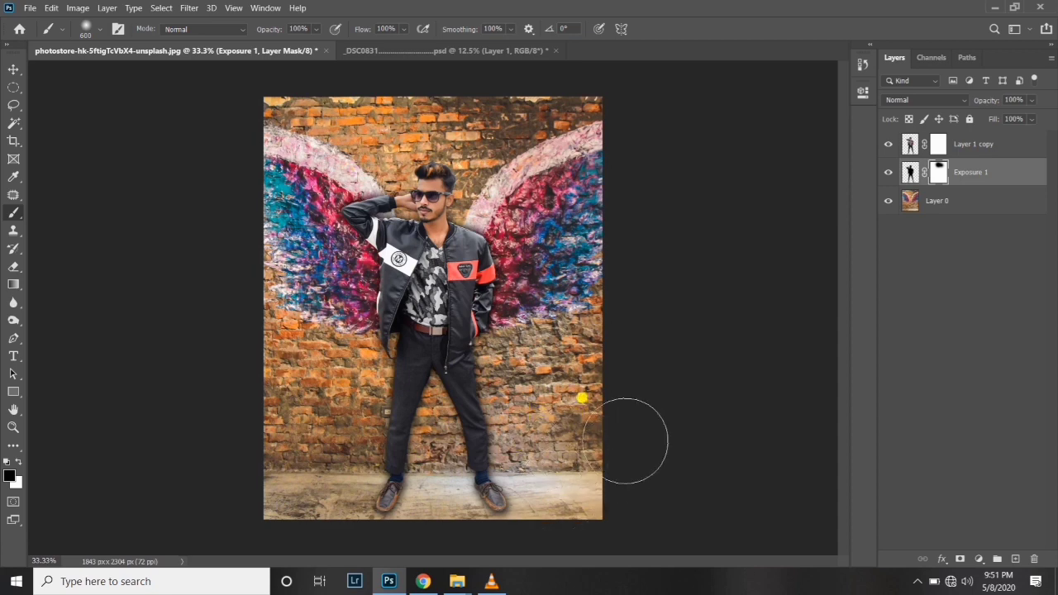
# - Lower the Exposure 1 opacity and toggle its visibility to compare the look
pyautogui.press('v')
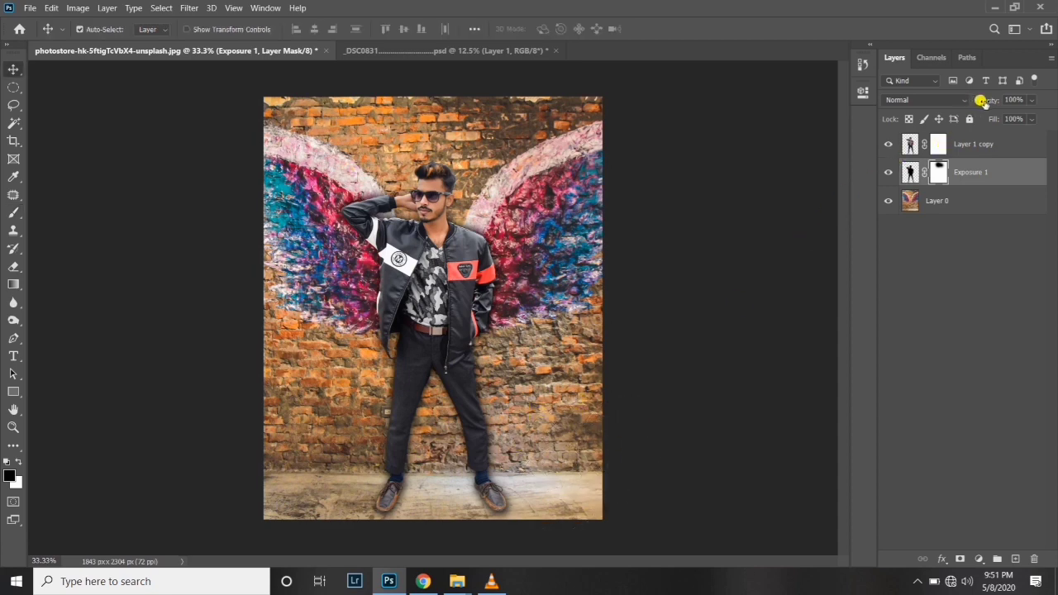
pyautogui.moveTo(984, 101); pyautogui.dragTo(973, 103)
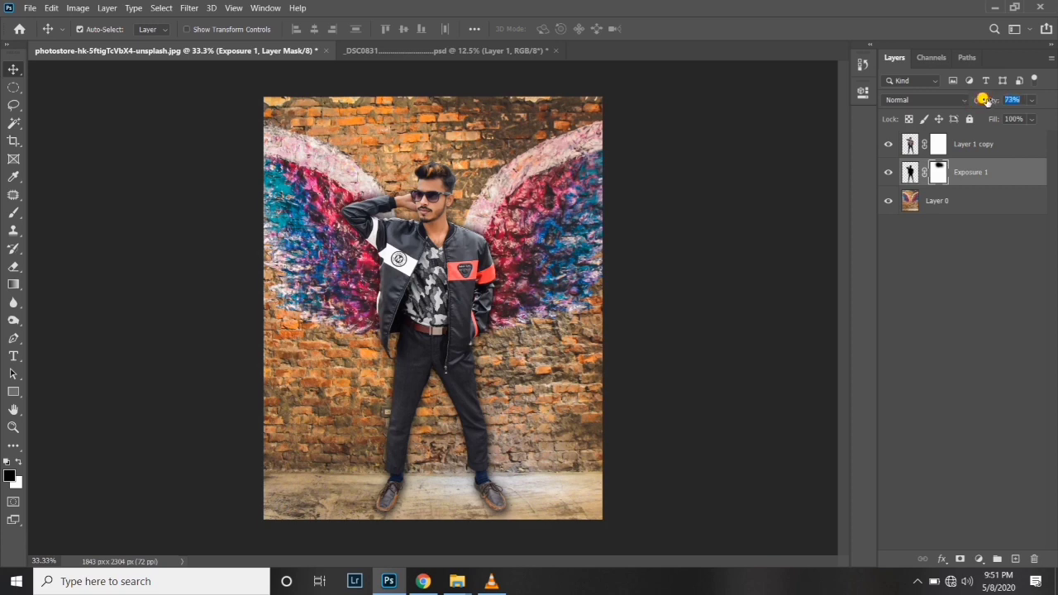
pyautogui.click(884, 172)
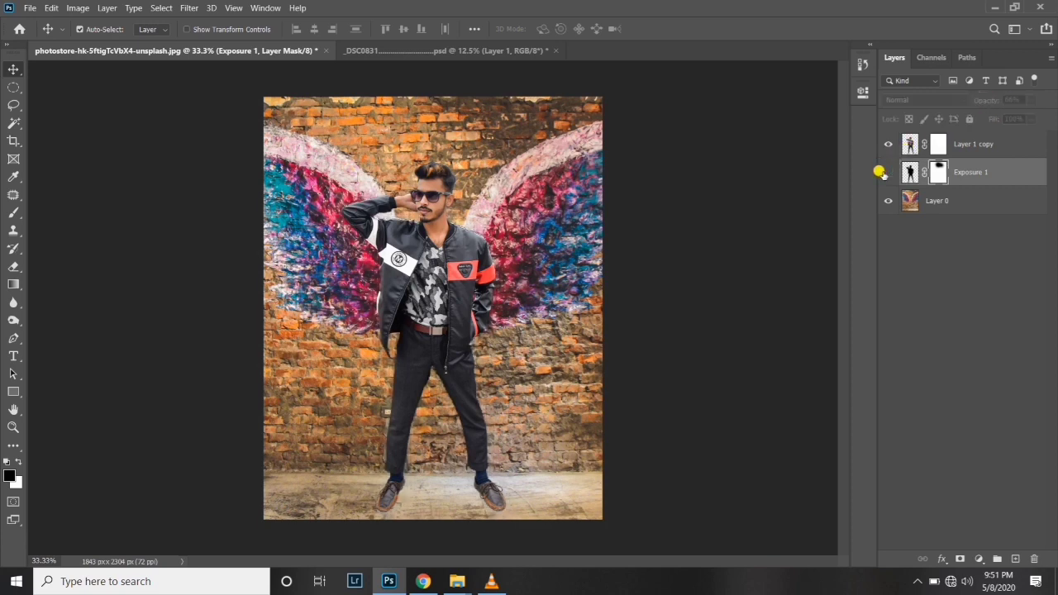
pyautogui.click(885, 172)
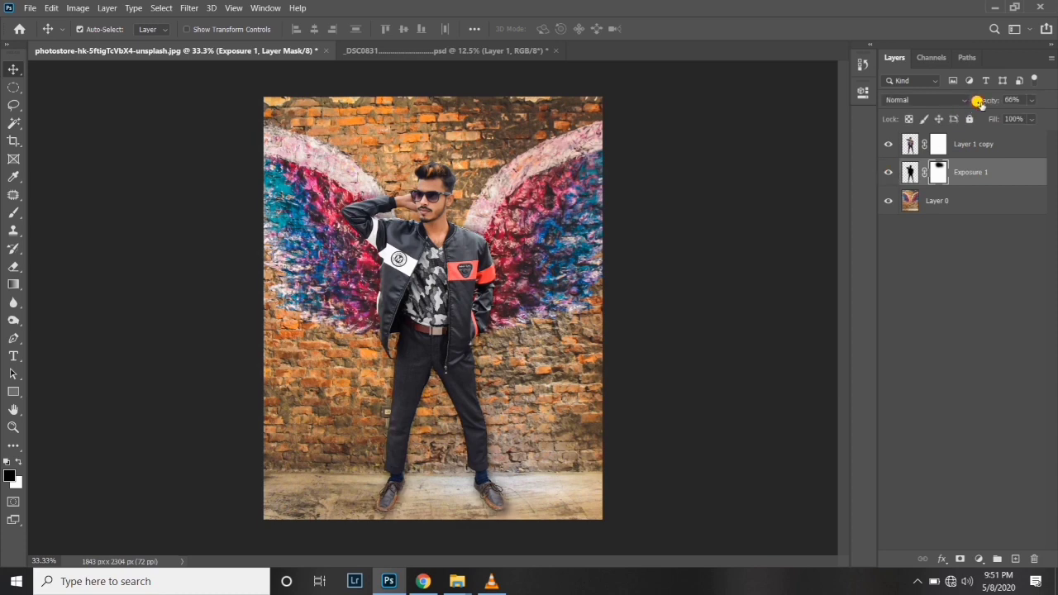
pyautogui.click(883, 171)
pyautogui.click(883, 171)
pyautogui.click(881, 171)
pyautogui.click(881, 171)
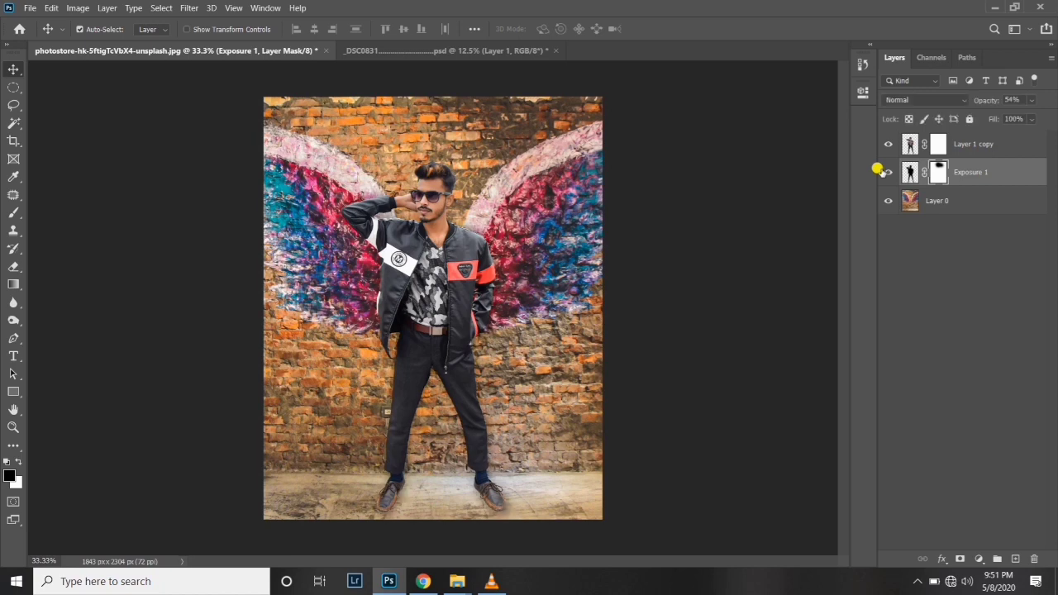
pyautogui.click(883, 171)
pyautogui.click(882, 171)
pyautogui.click(879, 170)
pyautogui.click(879, 170)
# - Set Exposure 1 opacity to 46%, compare it on and off, and select Layer 0
pyautogui.moveTo(983, 103); pyautogui.dragTo(982, 102)
pyautogui.click(883, 171)
pyautogui.click(883, 171)
pyautogui.click(883, 171)
pyautogui.click(883, 171)
pyautogui.click(883, 171)
pyautogui.click(883, 171)
pyautogui.click(975, 199)
# - Add a new empty layer above Layer 0 and zoom in on the man's shoes
pyautogui.click(1017, 558)
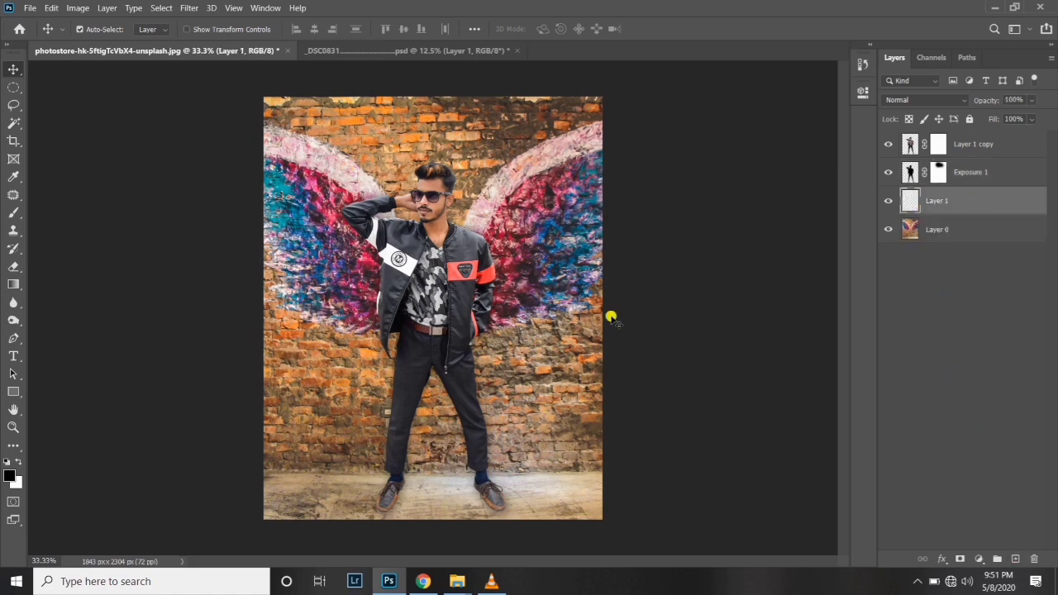
pyautogui.hotkey('ctrl', '+')
pyautogui.hotkey('ctrl', '+')
pyautogui.hotkey('ctrl', '+')
pyautogui.scroll(-3, 504, 347)
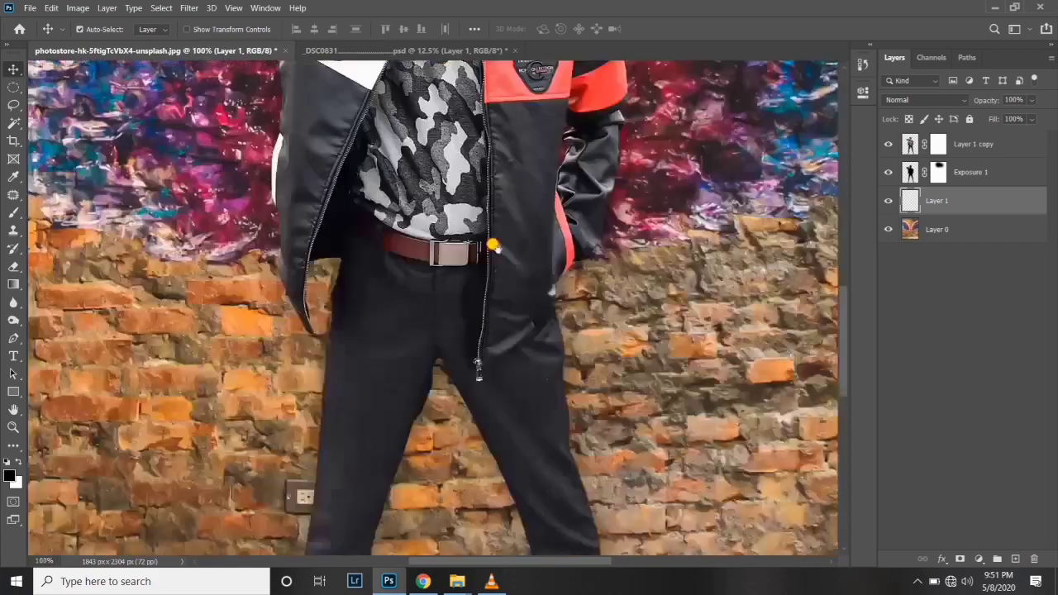
pyautogui.scroll(-5, 513, 329)
pyautogui.scroll(-5, 513, 328)
pyautogui.scroll(-1, 524, 285)
pyautogui.hotkey('ctrl', '+')
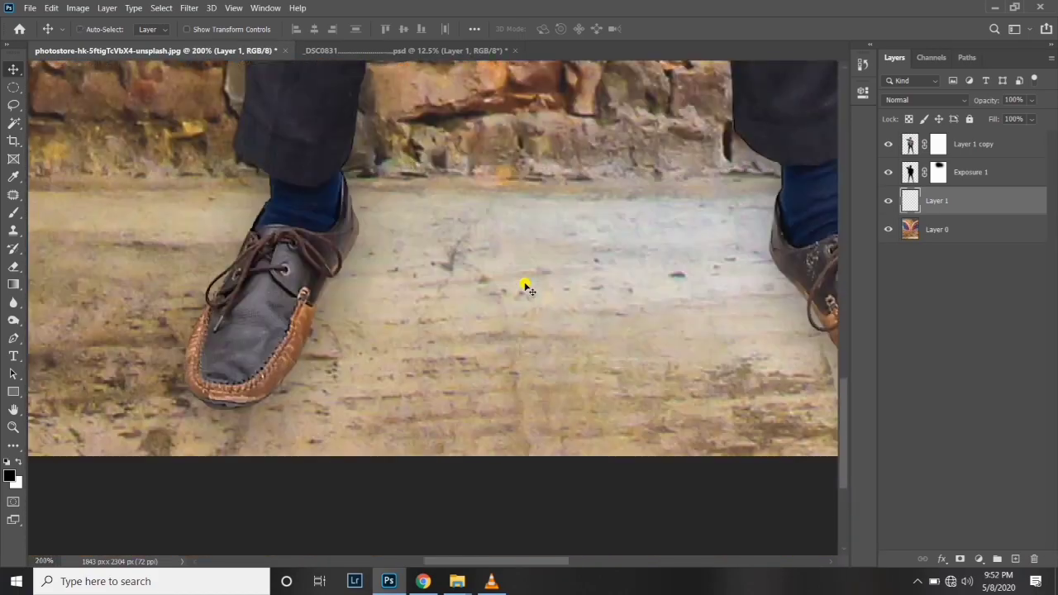
pyautogui.hscroll(-2, 507, 287)
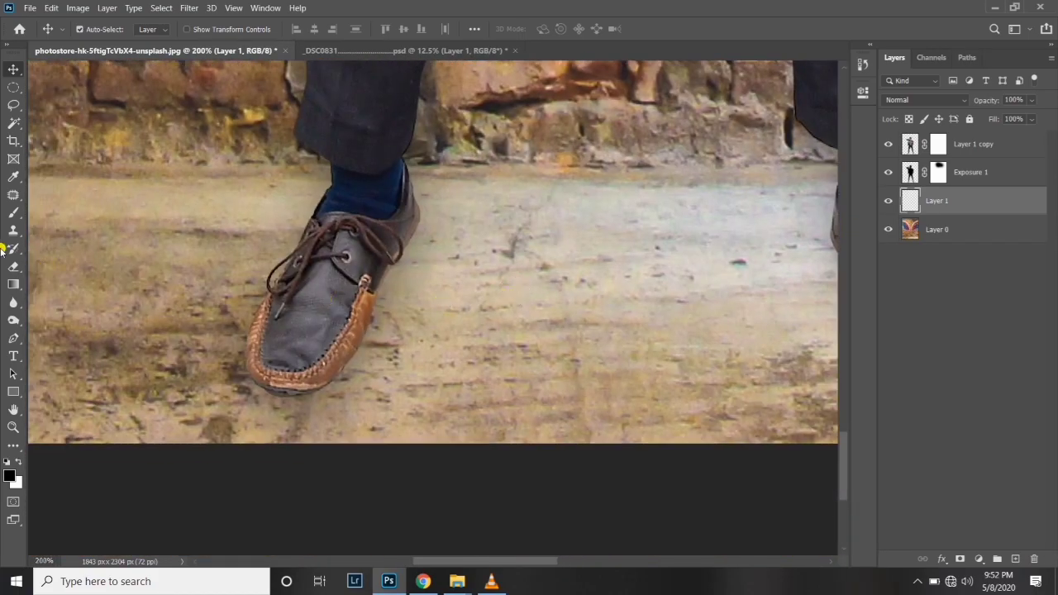
# - With a size-60 black brush, paint shadow strokes along the shoe's heel and edge
pyautogui.click(11, 211)
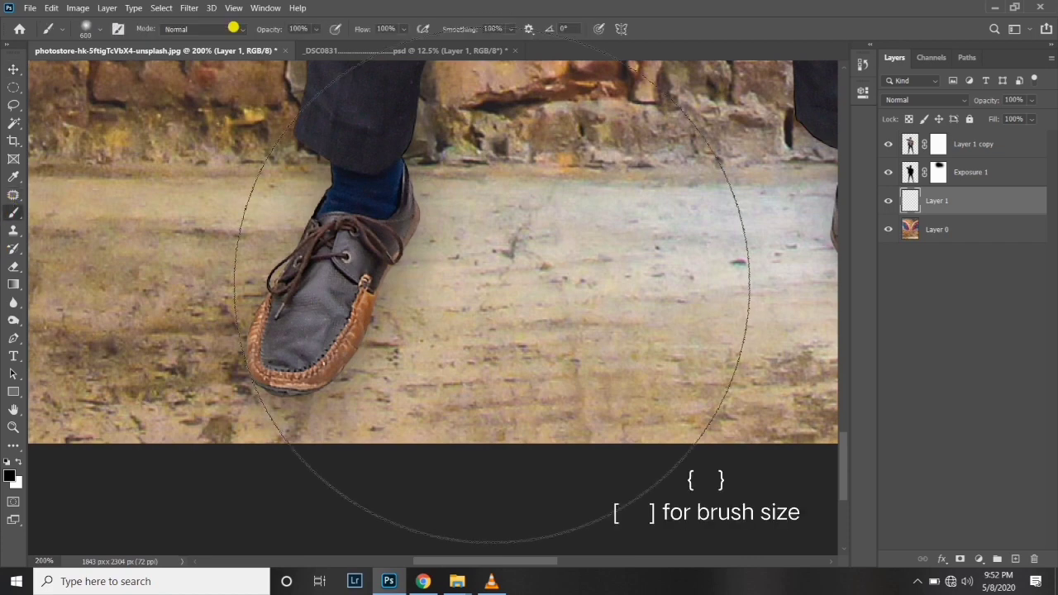
pyautogui.press('[')
pyautogui.press('[')
pyautogui.press('[')
pyautogui.press('[')
pyautogui.press('[')
pyautogui.press('[')
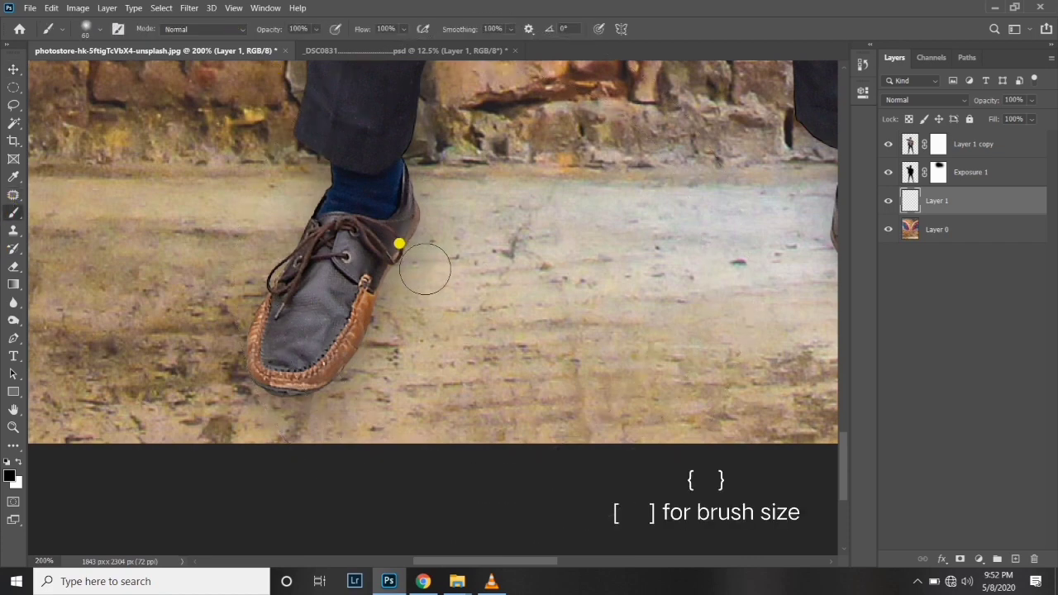
pyautogui.press('[')
pyautogui.press('[')
pyautogui.press('[')
pyautogui.moveTo(405, 219)
pyautogui.mouseDown()
pyautogui.moveTo(338, 319)
pyautogui.moveTo(365, 291)
pyautogui.moveTo(326, 359)
pyautogui.moveTo(340, 364)
pyautogui.moveTo(143, 423)
pyautogui.moveTo(351, 312)
pyautogui.moveTo(341, 306)
pyautogui.moveTo(345, 352)
pyautogui.moveTo(318, 376)
pyautogui.moveTo(289, 384)
pyautogui.moveTo(261, 379)
pyautogui.moveTo(256, 364)
pyautogui.moveTo(265, 382)
pyautogui.moveTo(301, 379)
pyautogui.moveTo(344, 340)
pyautogui.moveTo(334, 356)
pyautogui.moveTo(291, 371)
pyautogui.moveTo(271, 368)
pyautogui.moveTo(265, 355)
pyautogui.moveTo(315, 318)
pyautogui.moveTo(366, 243)
pyautogui.moveTo(346, 330)
pyautogui.moveTo(309, 368)
pyautogui.moveTo(268, 372)
pyautogui.moveTo(291, 372)
pyautogui.moveTo(308, 353)
pyautogui.moveTo(245, 293)
pyautogui.moveTo(246, 278)
pyautogui.moveTo(233, 299)
pyautogui.moveTo(286, 236)
pyautogui.moveTo(237, 341)
pyautogui.mouseUp()
pyautogui.moveTo(382, 291)
pyautogui.mouseDown()
pyautogui.moveTo(279, 307)
pyautogui.moveTo(218, 349)
pyautogui.moveTo(207, 382)
pyautogui.moveTo(397, 300)
pyautogui.moveTo(487, 284)
pyautogui.moveTo(421, 278)
pyautogui.mouseUp()
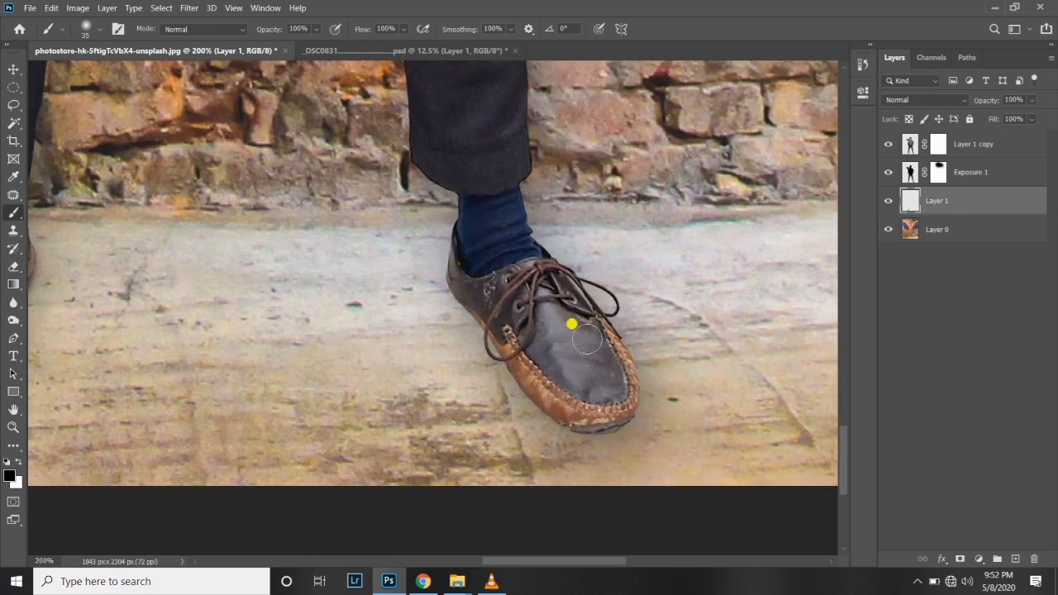
# - On a new Layer 2, paint dark strokes along the right shoe's toe and outer edge
pyautogui.click(1013, 558)
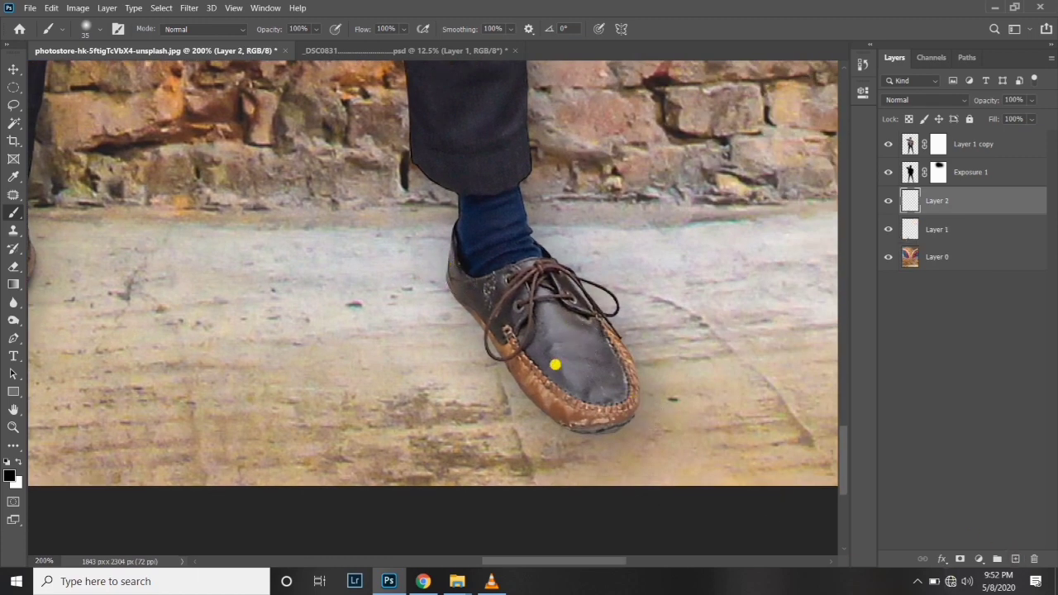
pyautogui.moveTo(449, 240)
pyautogui.mouseDown()
pyautogui.moveTo(534, 367)
pyautogui.moveTo(576, 399)
pyautogui.moveTo(516, 342)
pyautogui.moveTo(568, 427)
pyautogui.moveTo(522, 372)
pyautogui.moveTo(543, 378)
pyautogui.moveTo(510, 358)
pyautogui.moveTo(527, 373)
pyautogui.mouseUp()
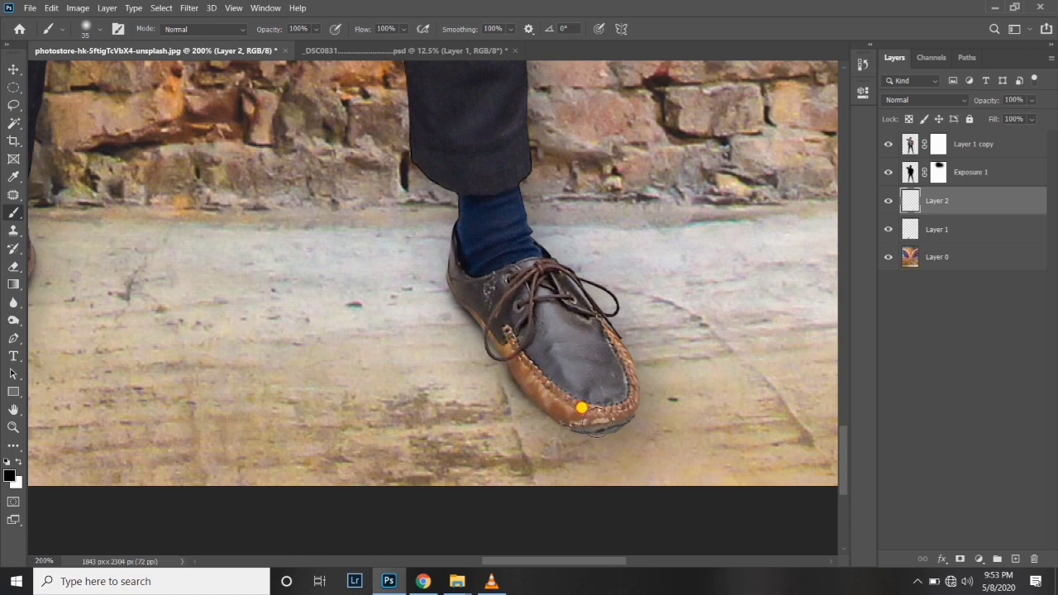
pyautogui.moveTo(582, 407)
pyautogui.mouseDown()
pyautogui.moveTo(449, 260)
pyautogui.moveTo(472, 279)
pyautogui.moveTo(499, 336)
pyautogui.moveTo(546, 372)
pyautogui.moveTo(537, 386)
pyautogui.mouseUp()
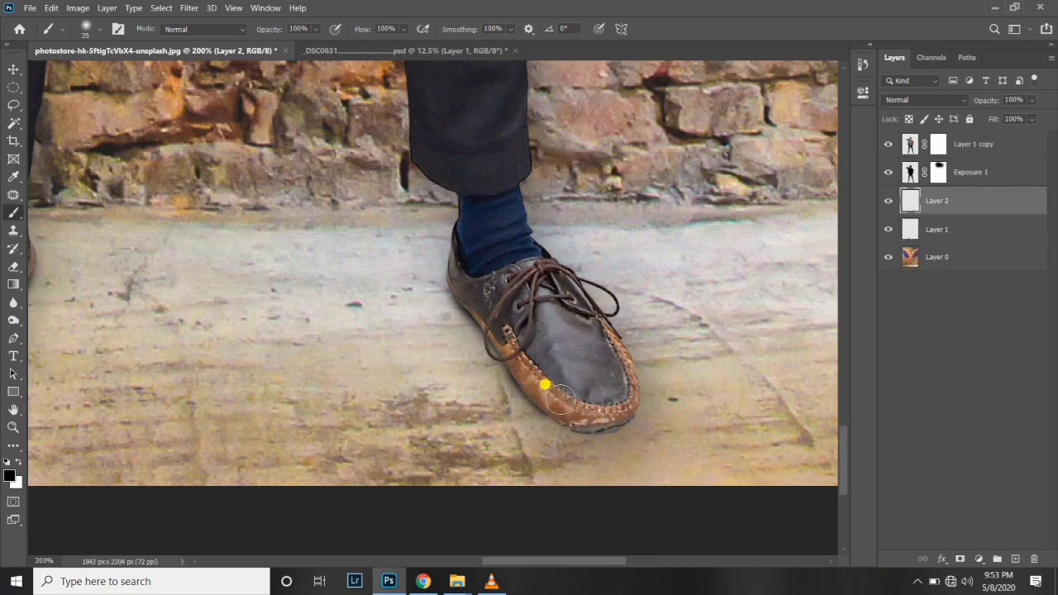
pyautogui.moveTo(584, 413)
pyautogui.mouseDown()
pyautogui.moveTo(553, 393)
pyautogui.moveTo(590, 402)
pyautogui.moveTo(610, 371)
pyautogui.moveTo(595, 350)
pyautogui.moveTo(599, 389)
pyautogui.mouseUp()
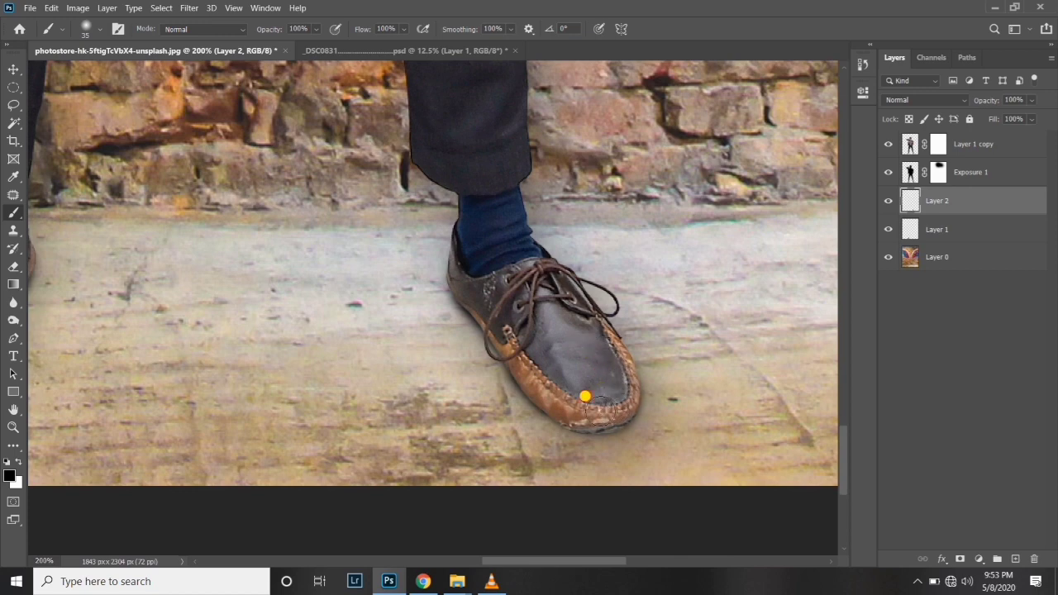
pyautogui.moveTo(572, 399); pyautogui.dragTo(558, 394)
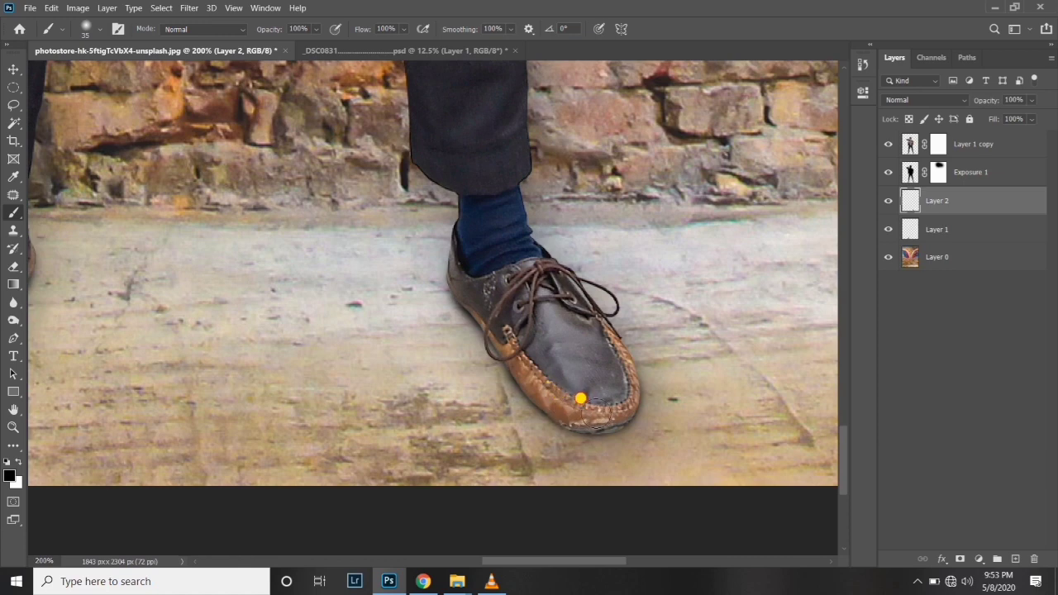
pyautogui.press(']')
pyautogui.press(']')
pyautogui.press(']')
pyautogui.press(']')
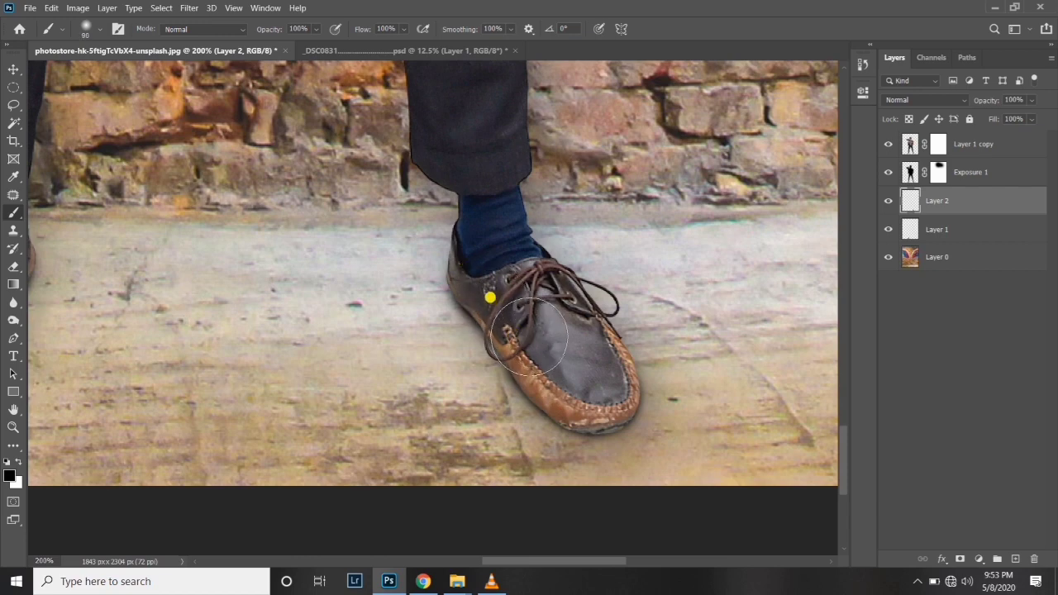
pyautogui.press(']')
pyautogui.press(']')
pyautogui.press(']')
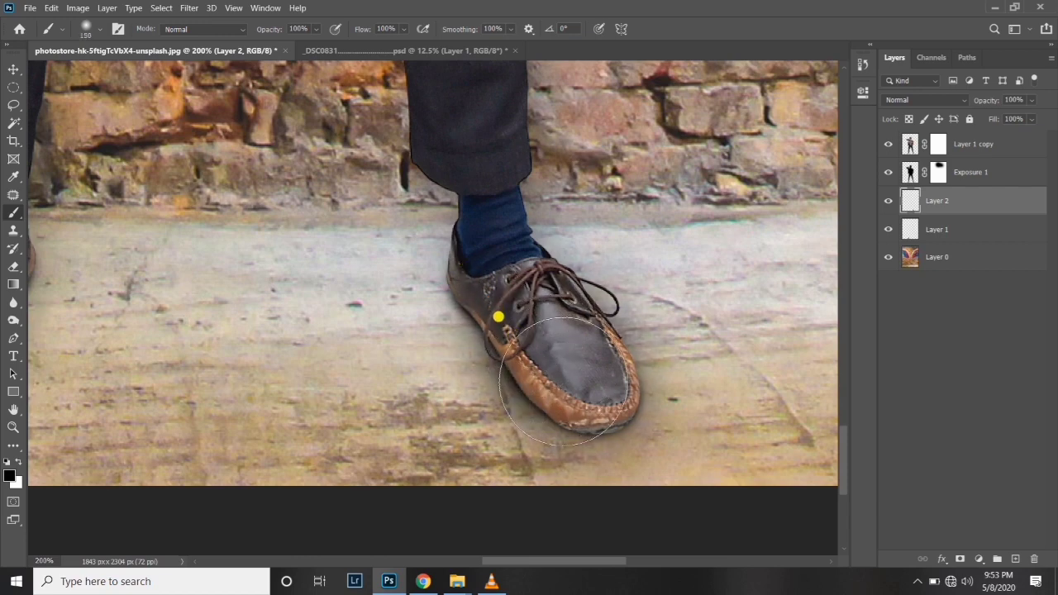
pyautogui.press('[')
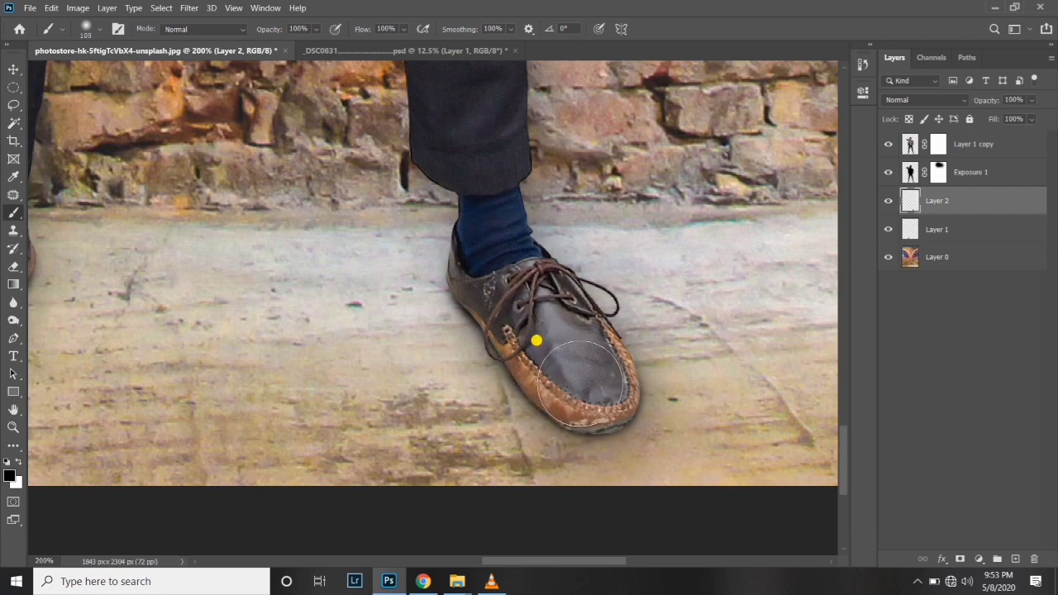
pyautogui.press('[')
pyautogui.moveTo(335, 279)
pyautogui.mouseDown()
pyautogui.moveTo(643, 303)
pyautogui.moveTo(752, 287)
pyautogui.mouseUp()
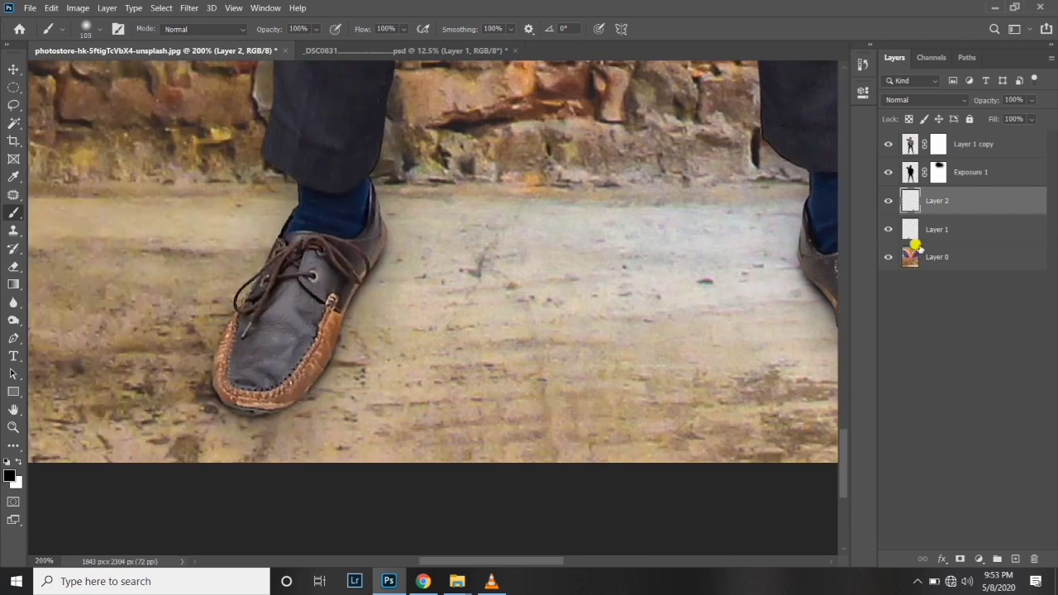
# - Touch up the left shoe's upper on Layer 1, then fit the whole photo in view
pyautogui.click(982, 232)
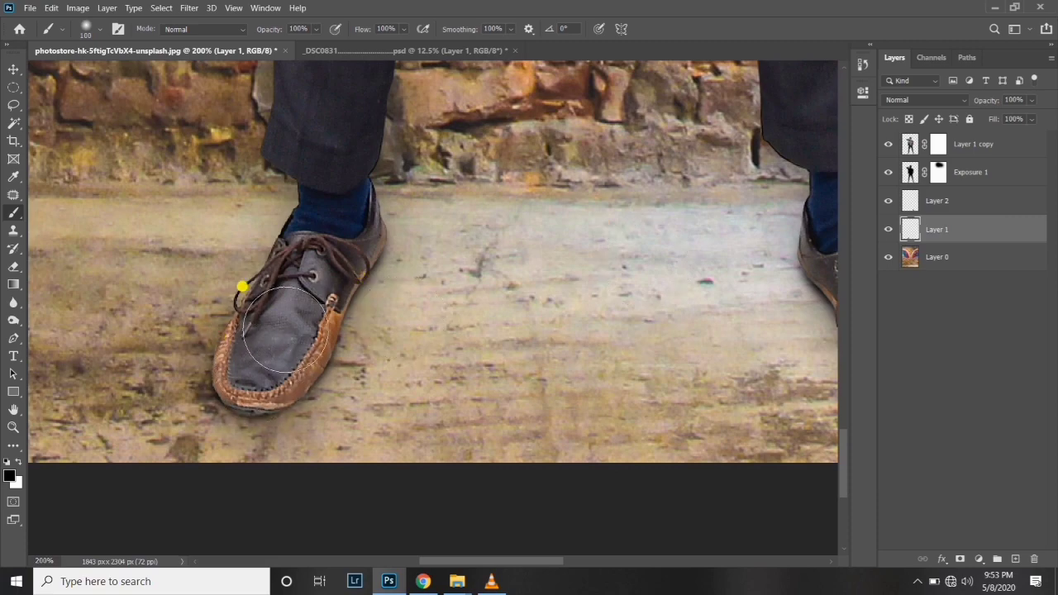
pyautogui.moveTo(285, 328)
pyautogui.mouseDown()
pyautogui.moveTo(322, 270)
pyautogui.moveTo(306, 277)
pyautogui.mouseUp()
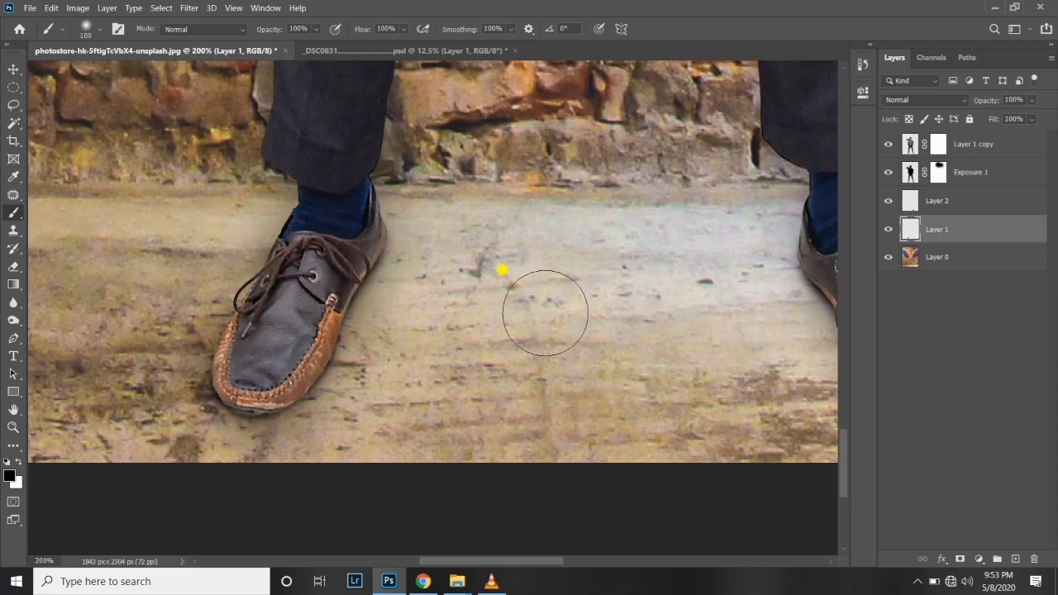
pyautogui.hotkey('ctrl', '-')
pyautogui.hotkey('ctrl', '-')
pyautogui.hotkey('ctrl', '-')
pyautogui.hotkey('ctrl', '-')
pyautogui.hotkey('ctrl', '-')
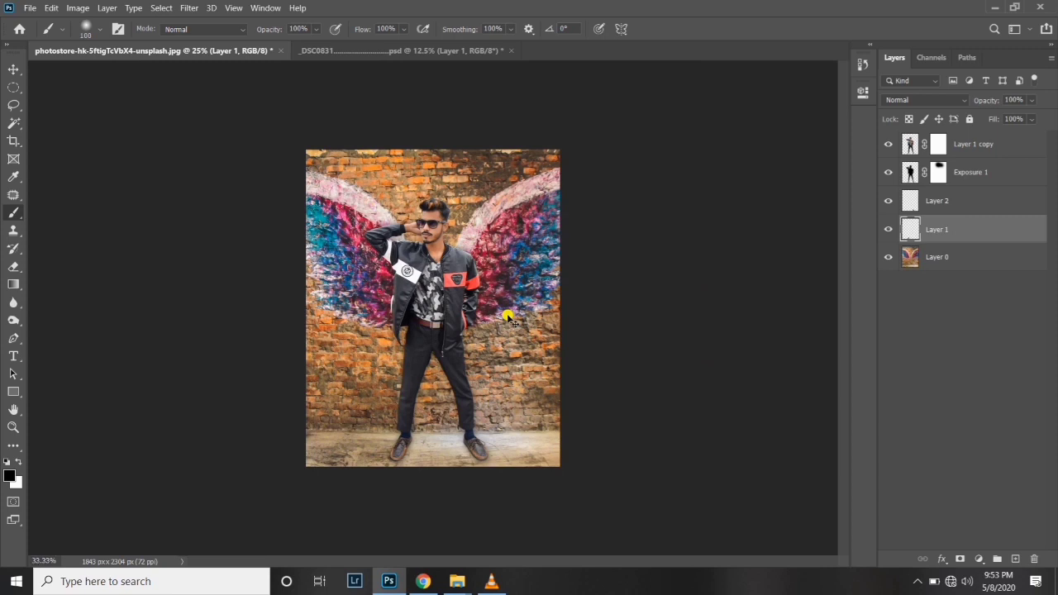
pyautogui.hotkey('ctrl', '+')
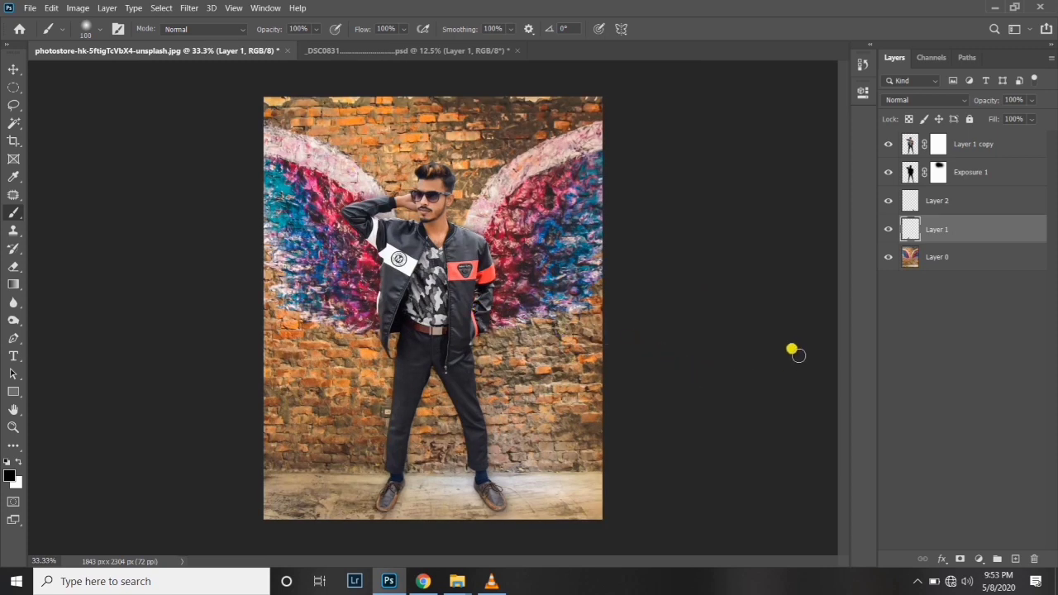
# - Add a Brightness/Contrast adjustment above Layer 1 copy with brightness -12 and contrast 4
pyautogui.click(972, 147)
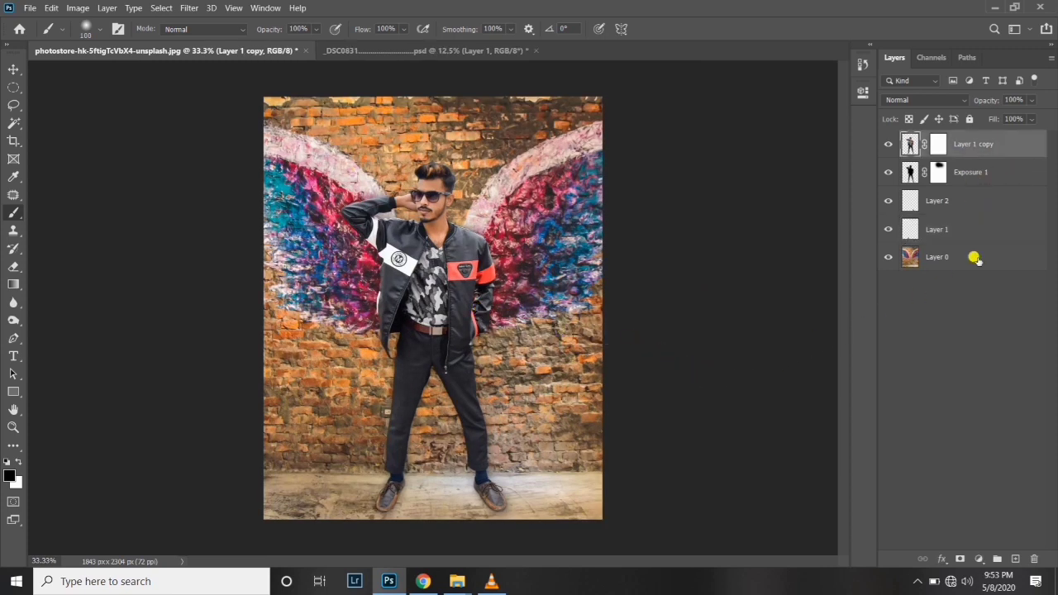
pyautogui.click(974, 559)
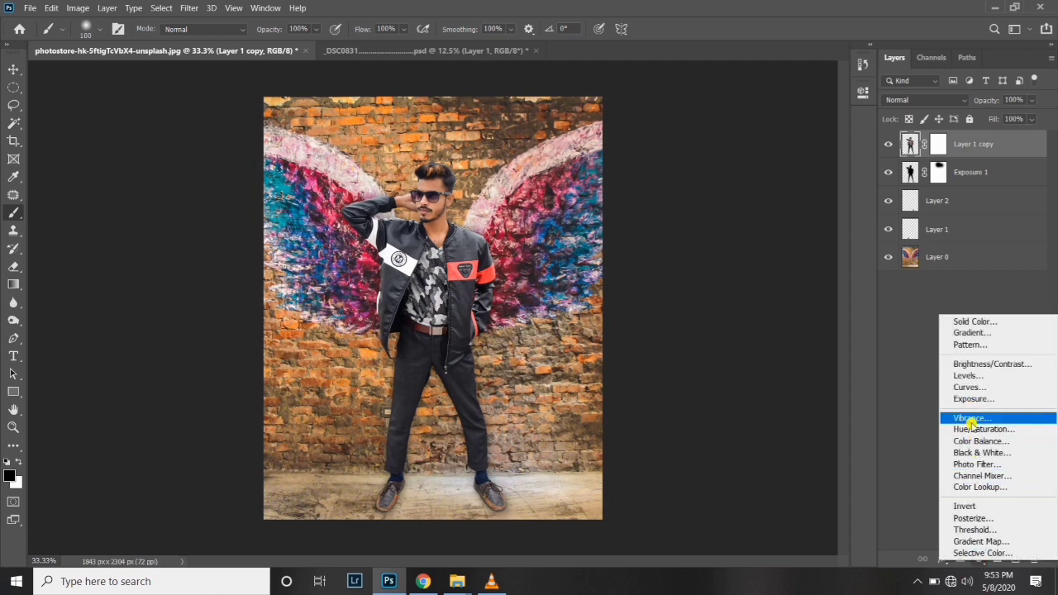
pyautogui.click(971, 364)
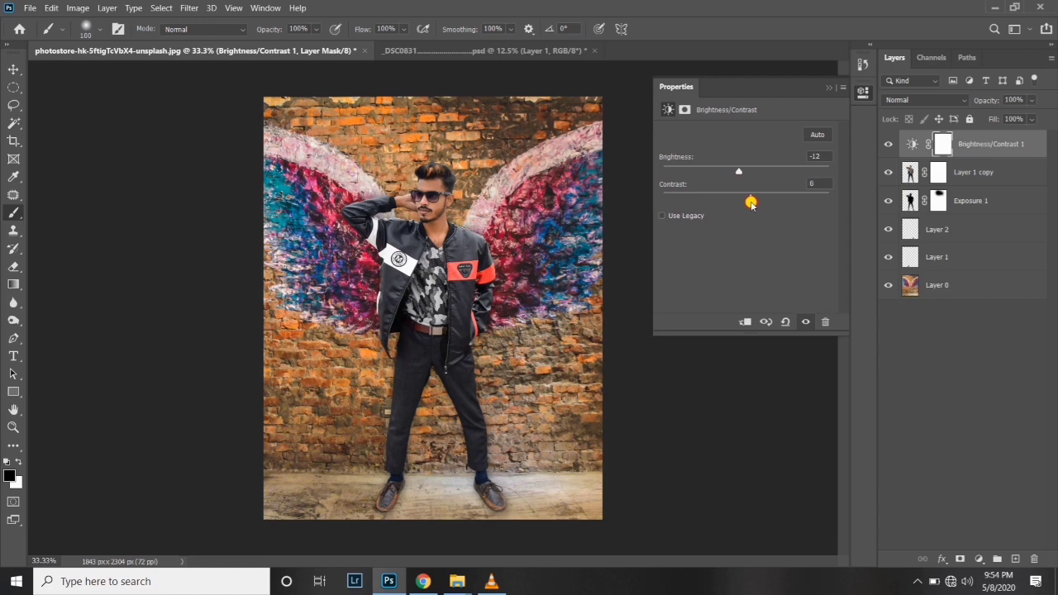
pyautogui.click(827, 88)
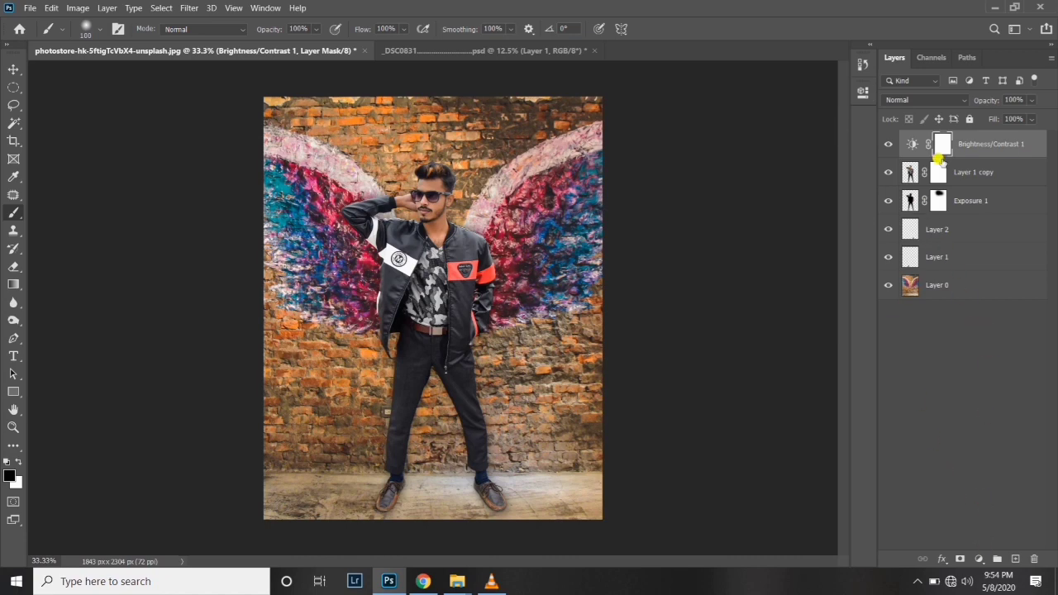
pyautogui.hotkey('ctrl', '+')
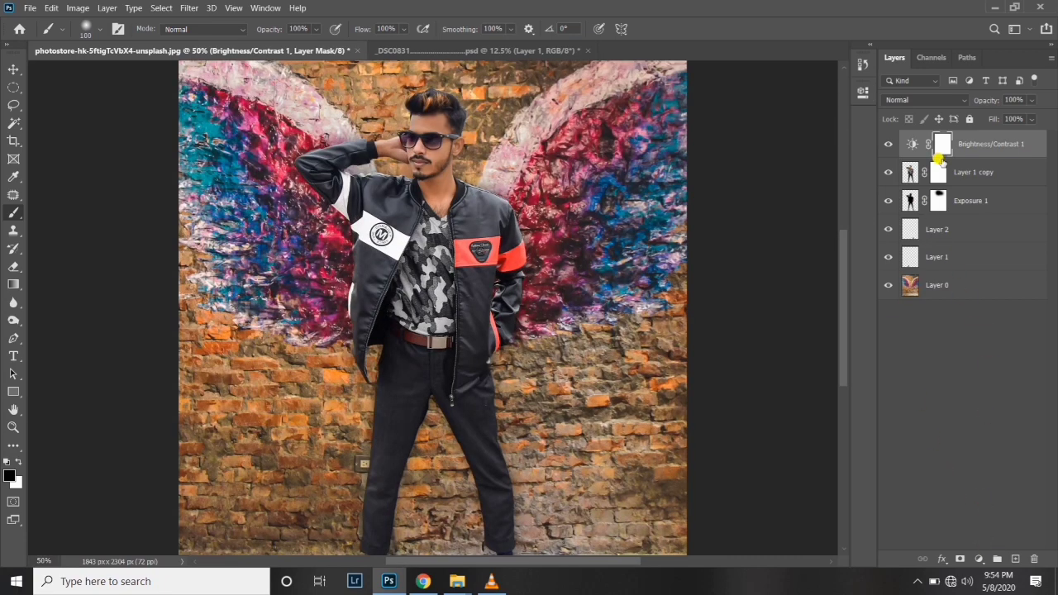
pyautogui.hotkey('ctrl', '-')
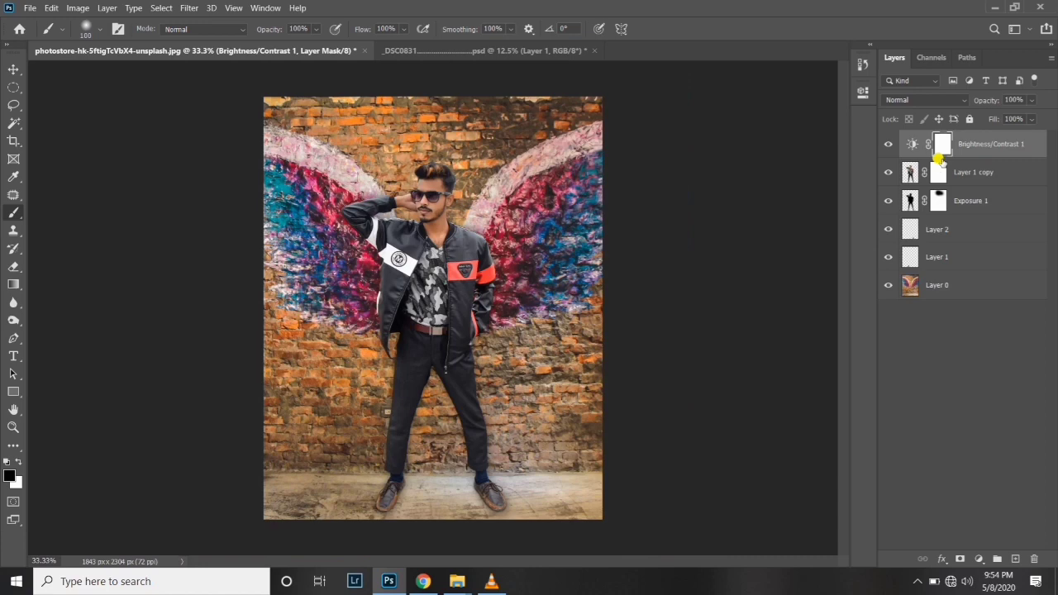
# - Invert the Brightness/Contrast 1 mask and paint white back over the shoes and lower legs
pyautogui.hotkey('ctrl', 'i')
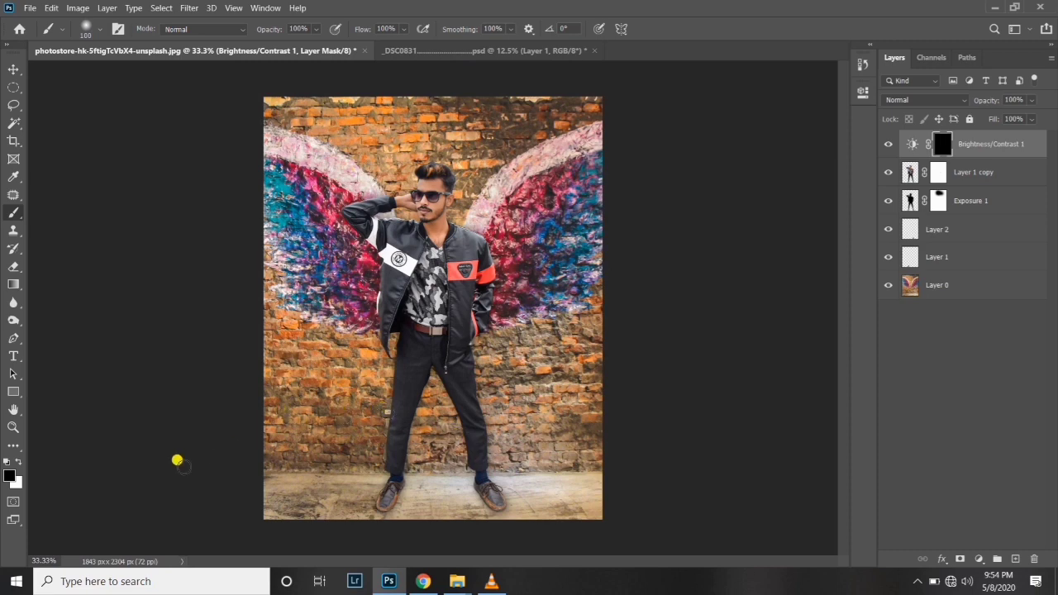
pyautogui.click(14, 463)
pyautogui.press(']')
pyautogui.press(']')
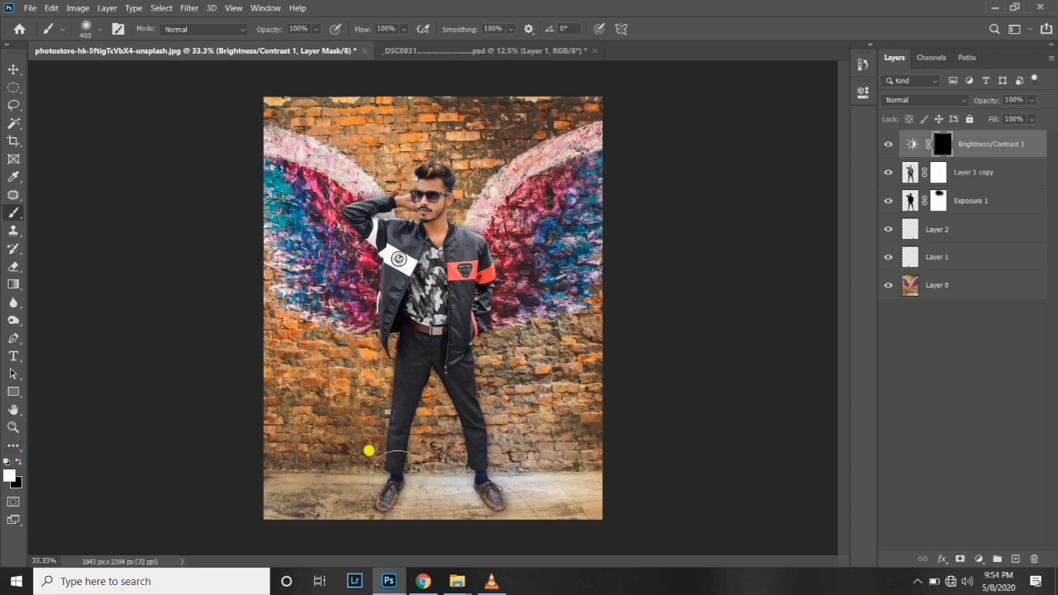
pyautogui.moveTo(466, 485); pyautogui.dragTo(492, 481)
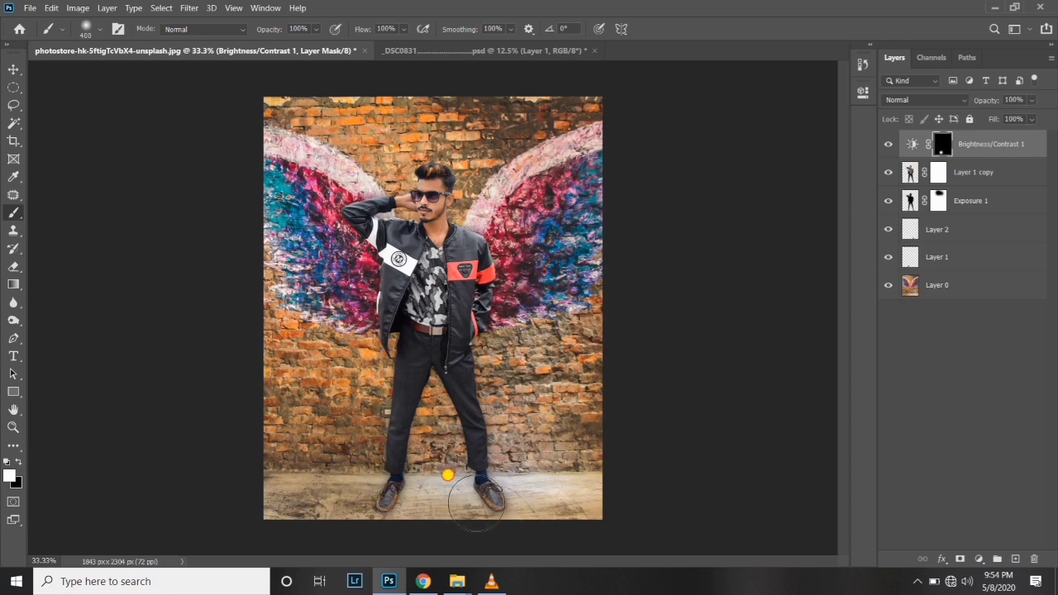
pyautogui.press('[')
pyautogui.press('[')
pyautogui.press('[')
pyautogui.press(']')
pyautogui.press(']')
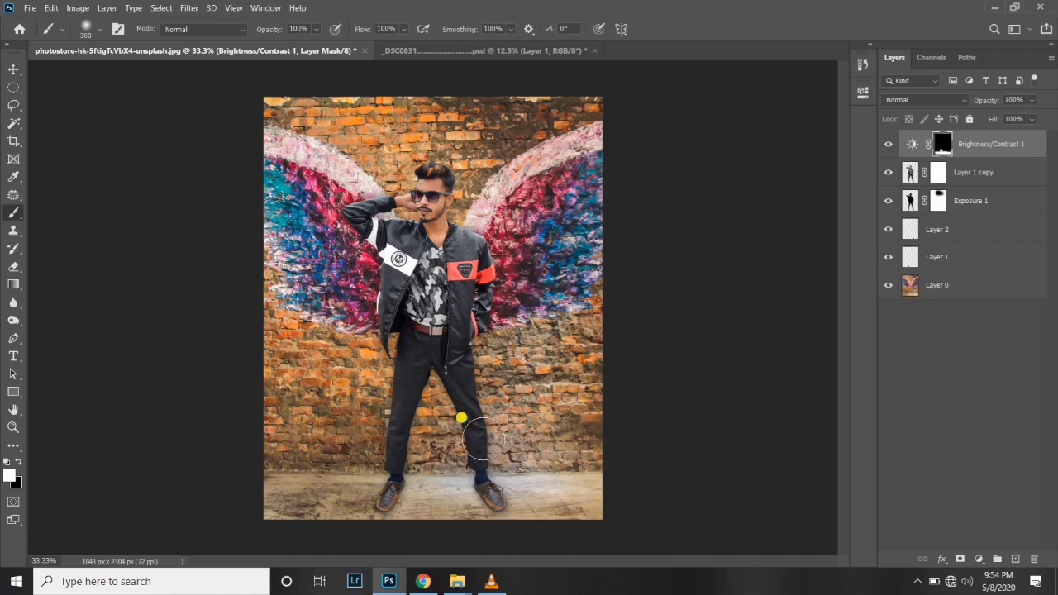
pyautogui.press('[')
pyautogui.press('[')
pyautogui.press('[')
pyautogui.press('v')
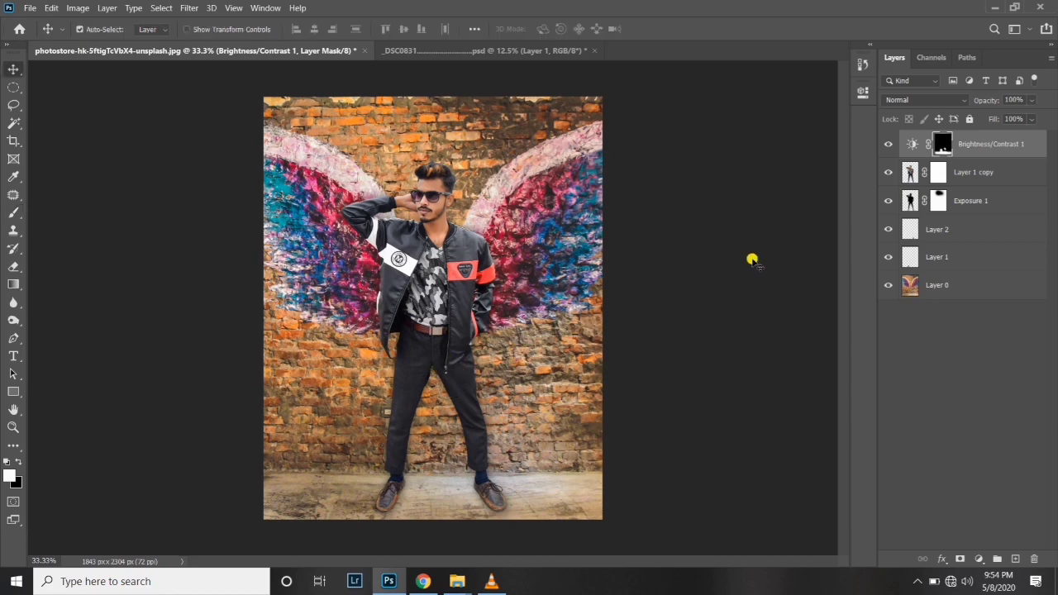
# - Change Brightness/Contrast 1 to brightness -30 and contrast 8
pyautogui.hotkey('ctrl', '+')
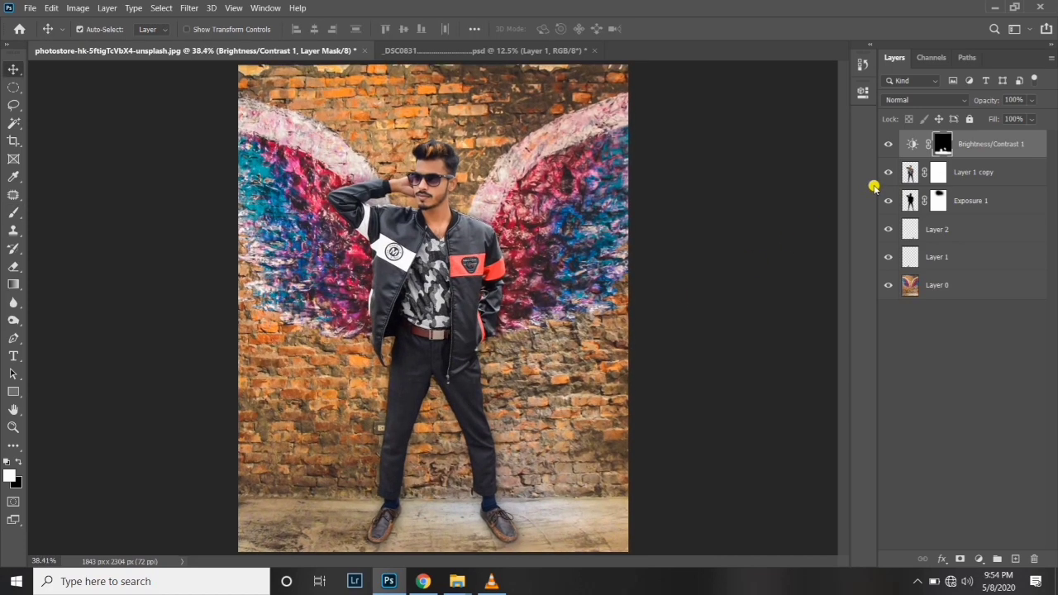
pyautogui.click(908, 145)
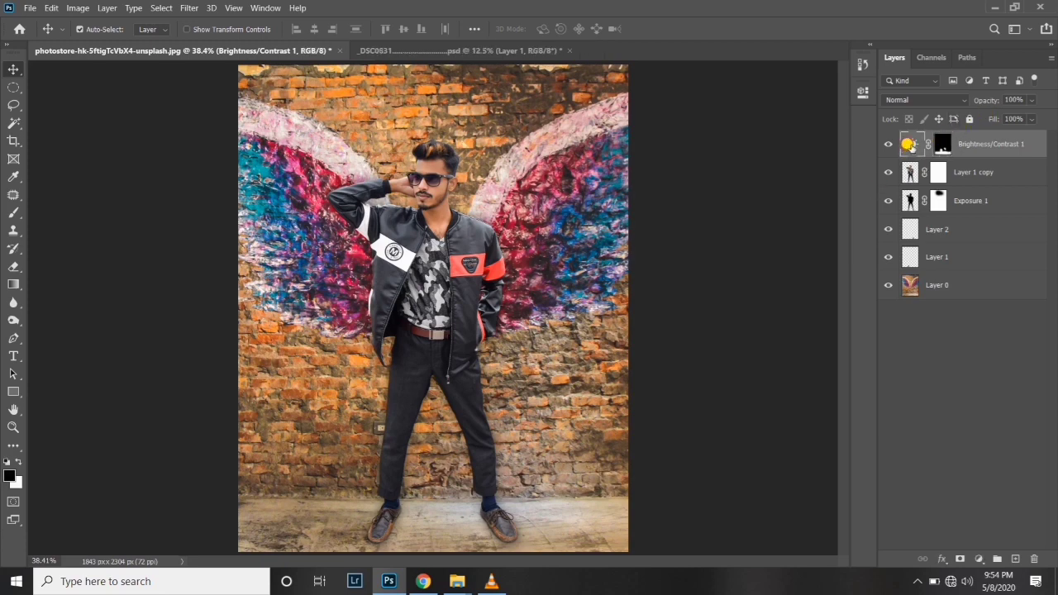
pyautogui.doubleClick(908, 145)
pyautogui.moveTo(737, 170); pyautogui.dragTo(732, 169)
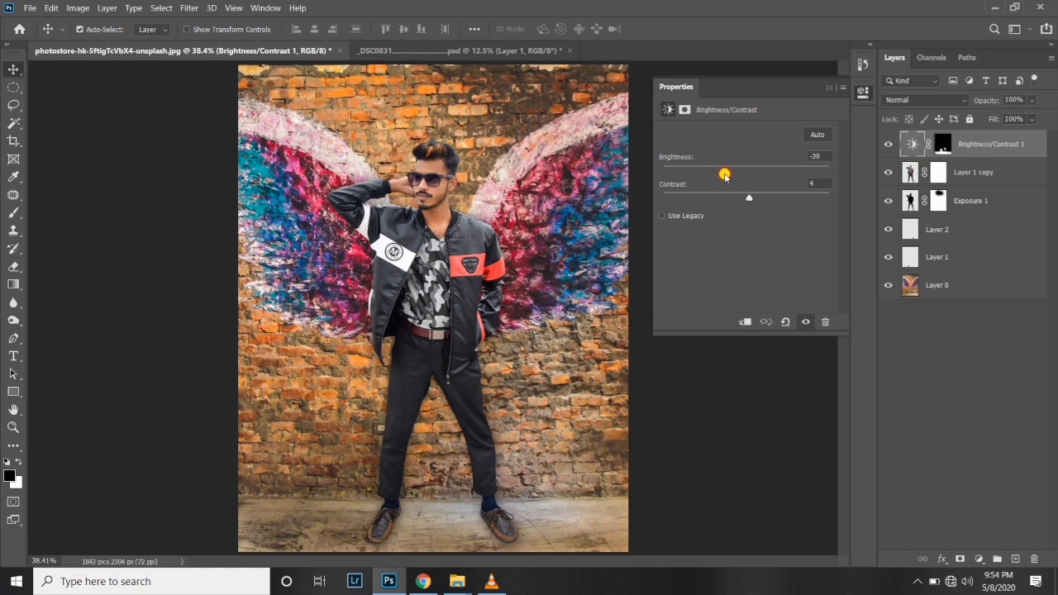
pyautogui.moveTo(725, 171); pyautogui.dragTo(755, 198)
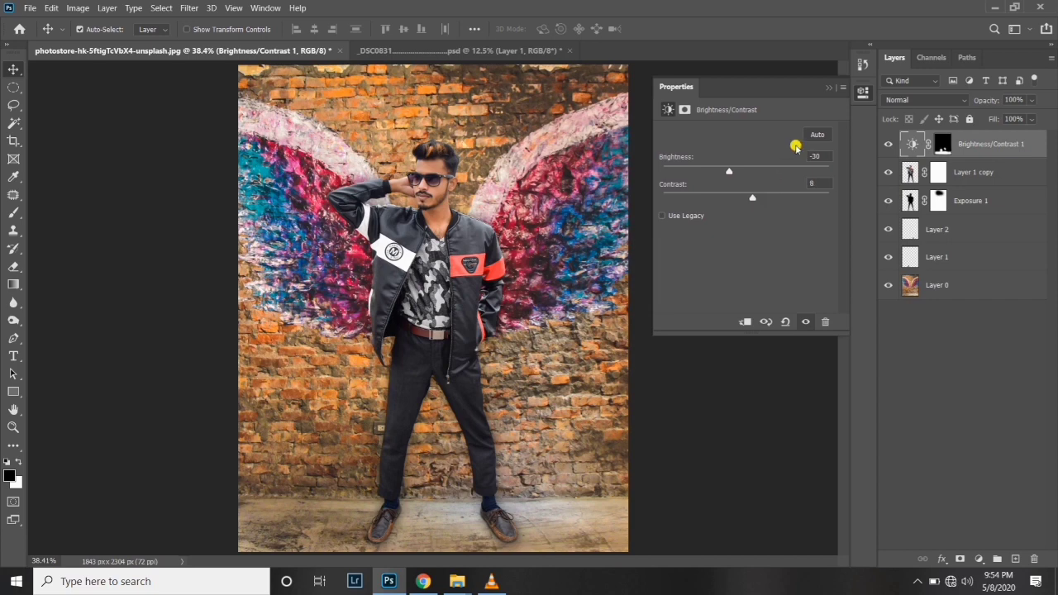
pyautogui.click(828, 87)
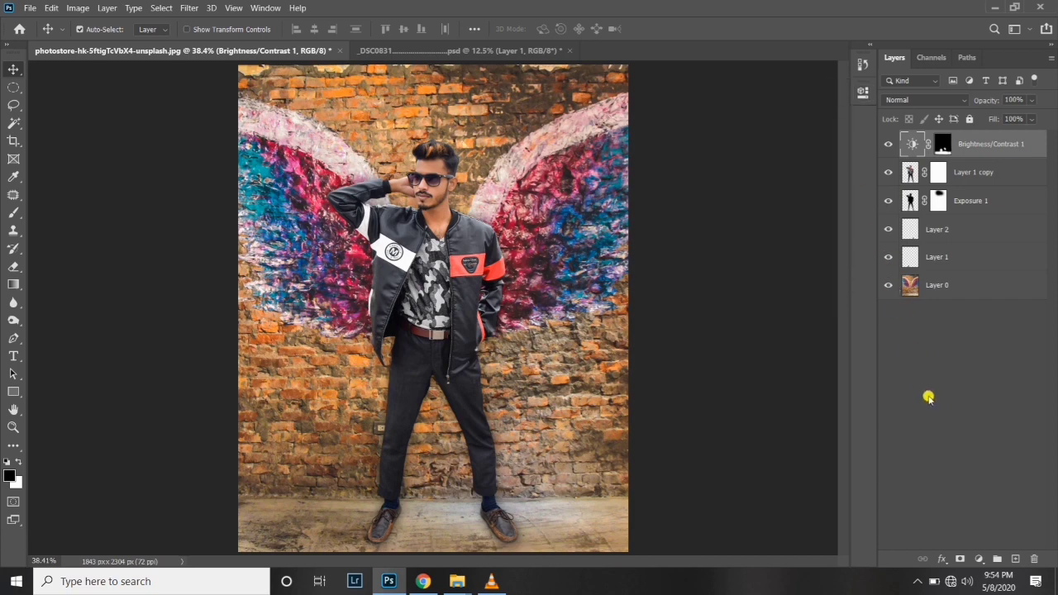
pyautogui.click(978, 559)
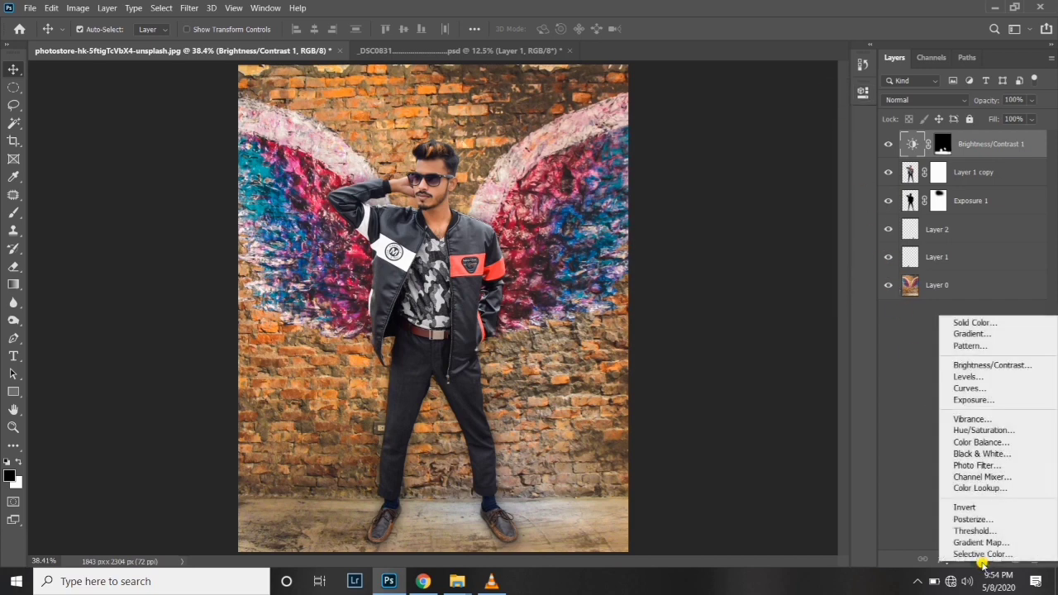
# - Add a Hue/Saturation adjustment layer with hue -2
pyautogui.click(980, 430)
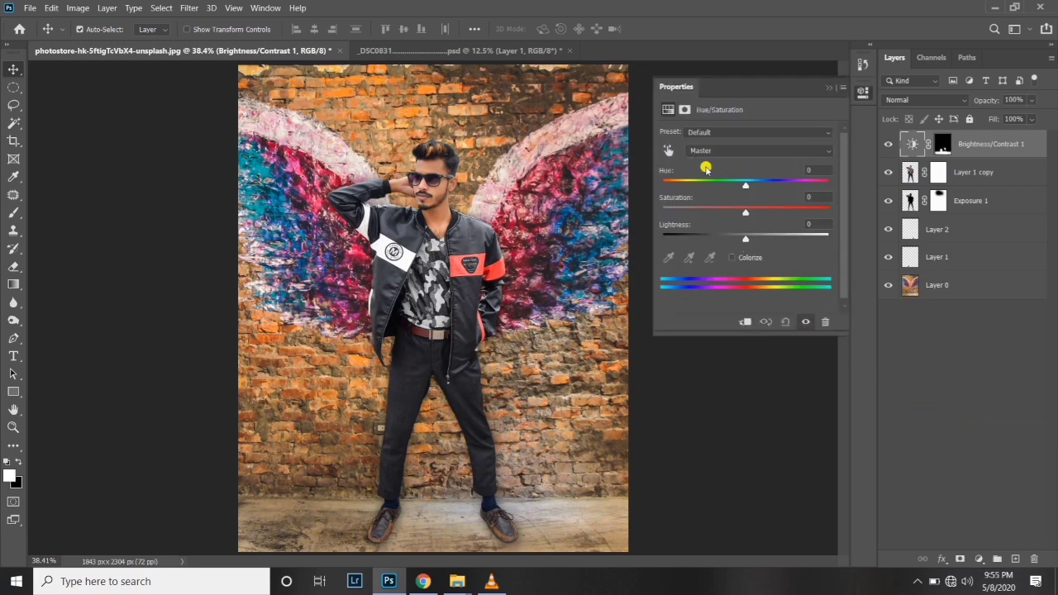
pyautogui.moveTo(754, 190); pyautogui.dragTo(740, 189)
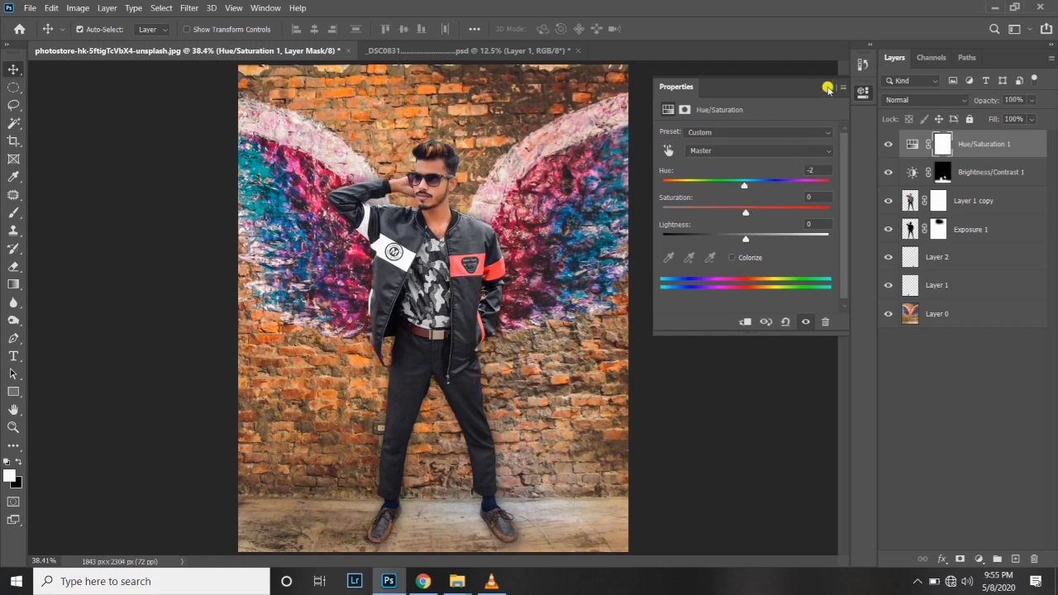
pyautogui.click(829, 87)
# - Add a Color Balance layer with midtones Cyan/Red -14, Magenta/Green -4, Yellow/Blue +12
pyautogui.click(979, 558)
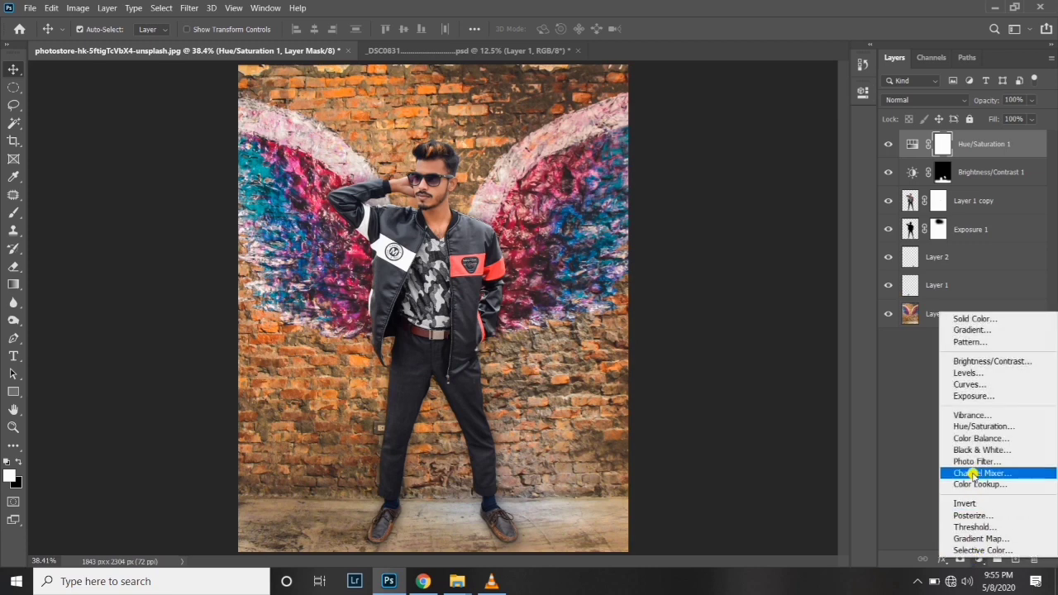
pyautogui.click(978, 438)
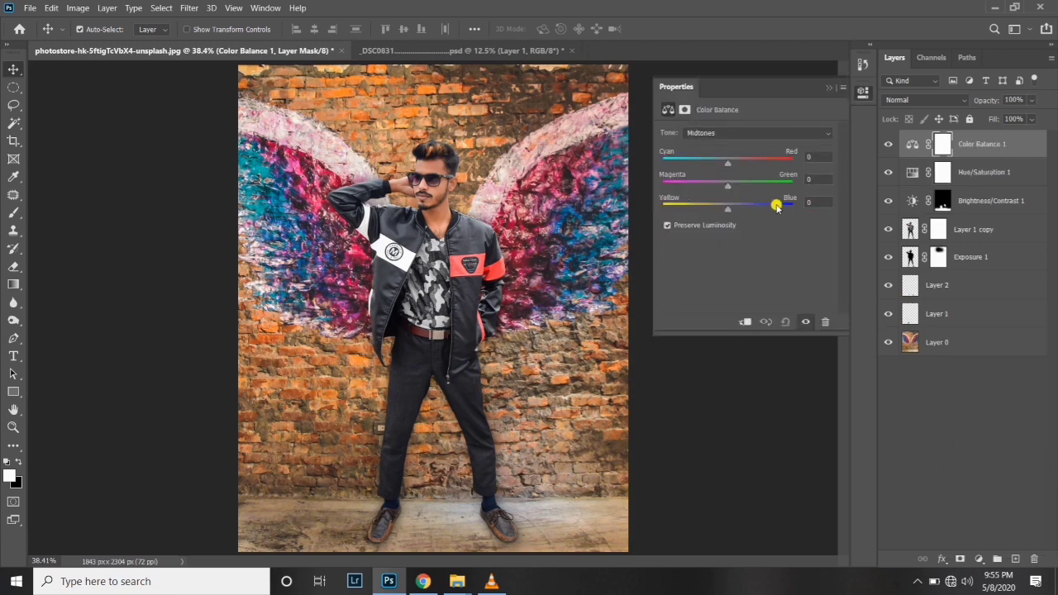
pyautogui.moveTo(728, 165); pyautogui.dragTo(720, 166)
pyautogui.moveTo(717, 166); pyautogui.dragTo(733, 214)
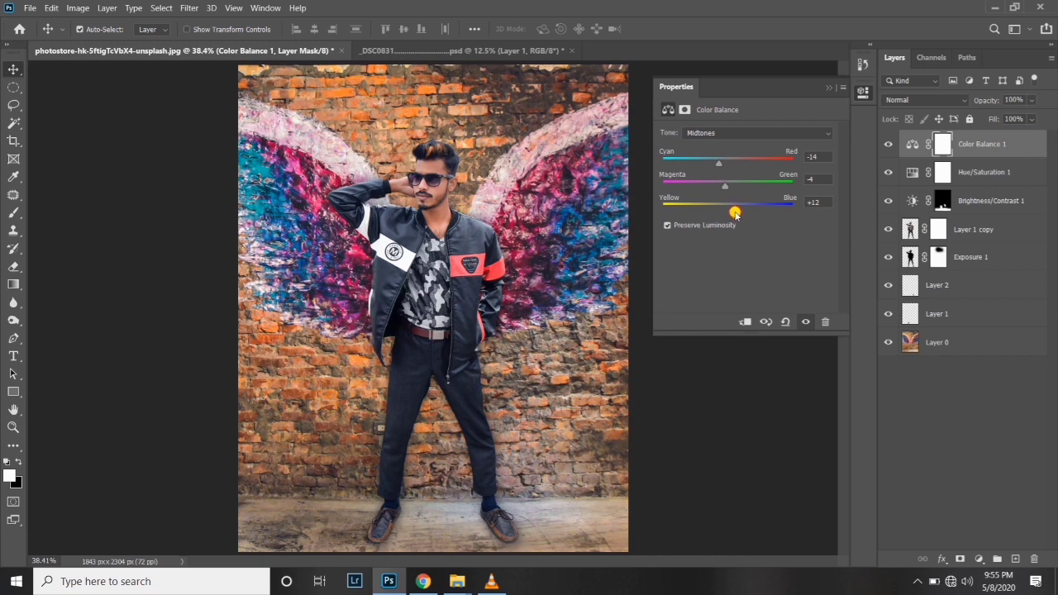
pyautogui.click(829, 87)
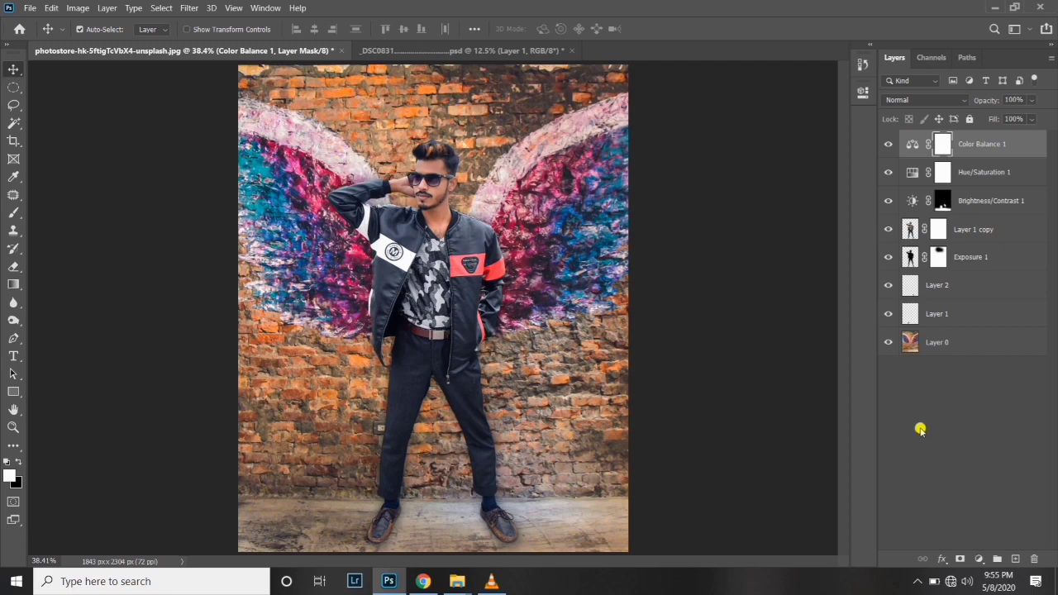
# - Add a Curves adjustment layer and gently reshape the RGB curve with two points
pyautogui.click(979, 558)
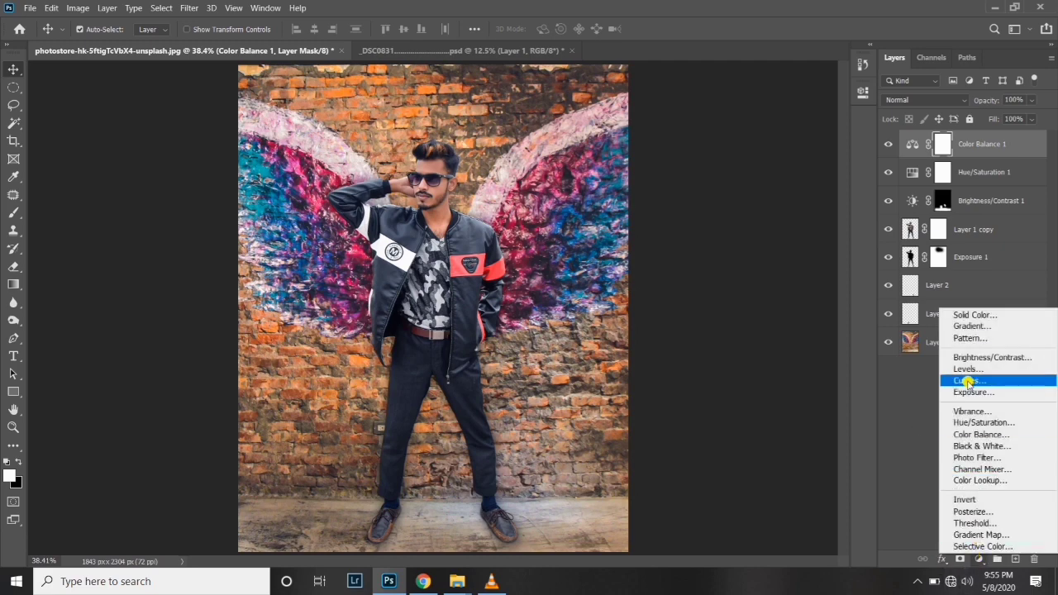
pyautogui.click(967, 380)
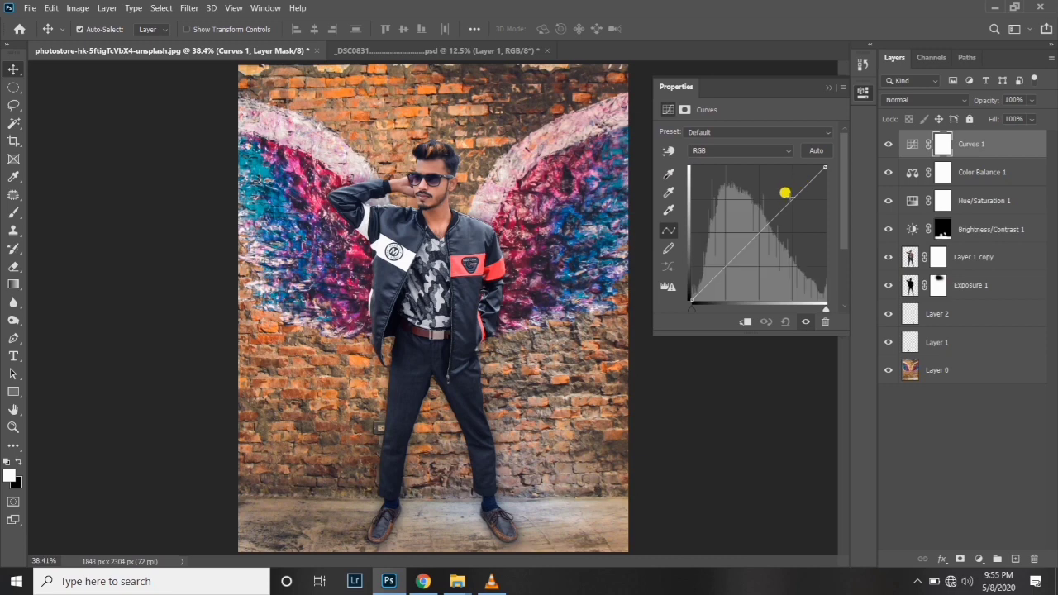
pyautogui.click(786, 197)
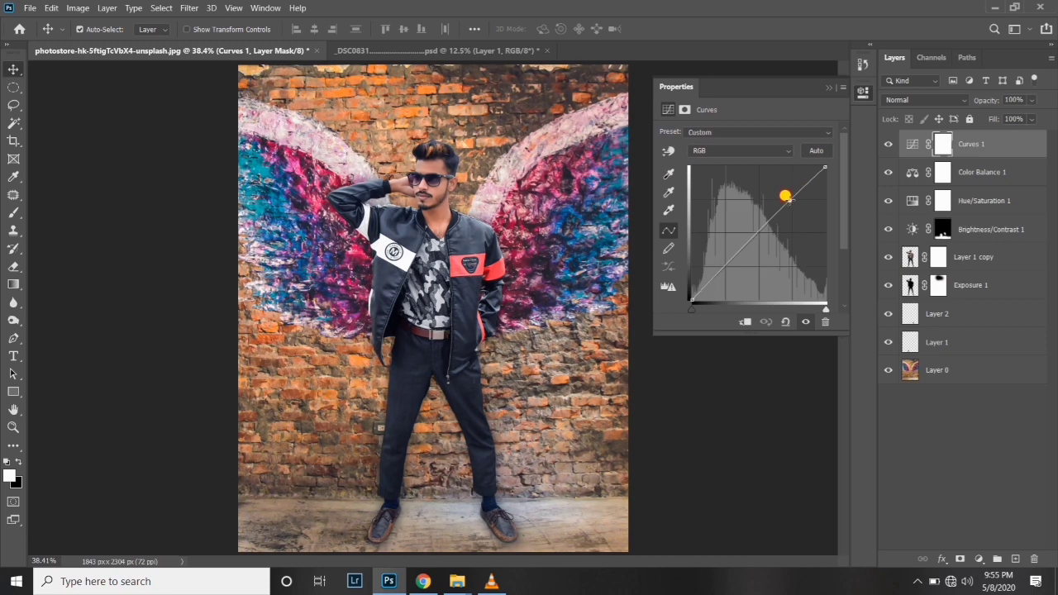
pyautogui.moveTo(785, 196); pyautogui.dragTo(787, 200)
pyautogui.moveTo(727, 246)
pyautogui.mouseDown()
pyautogui.moveTo(725, 236)
pyautogui.moveTo(734, 257)
pyautogui.mouseUp()
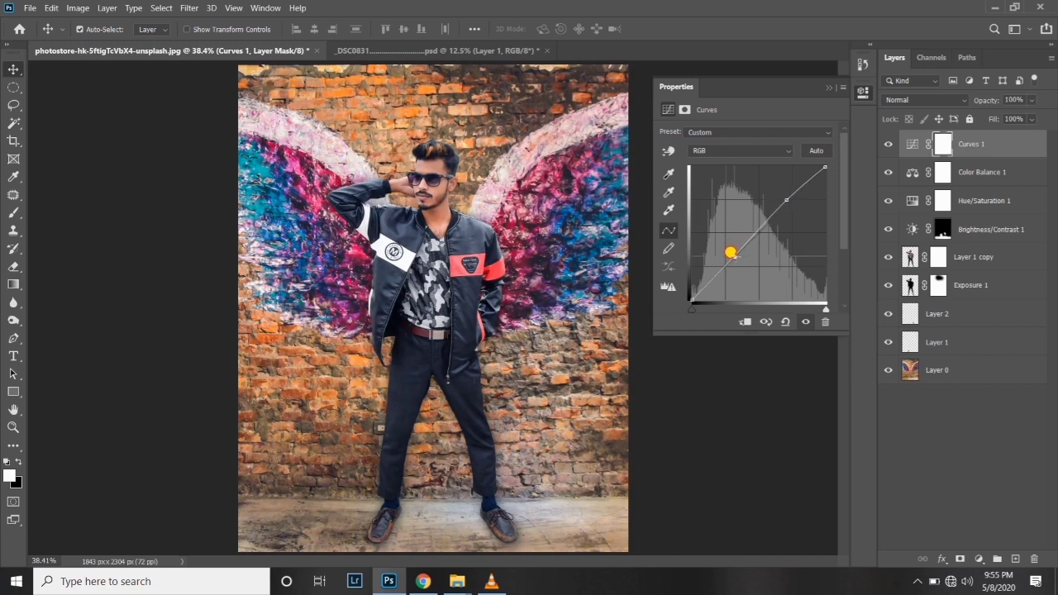
pyautogui.moveTo(779, 196); pyautogui.dragTo(782, 197)
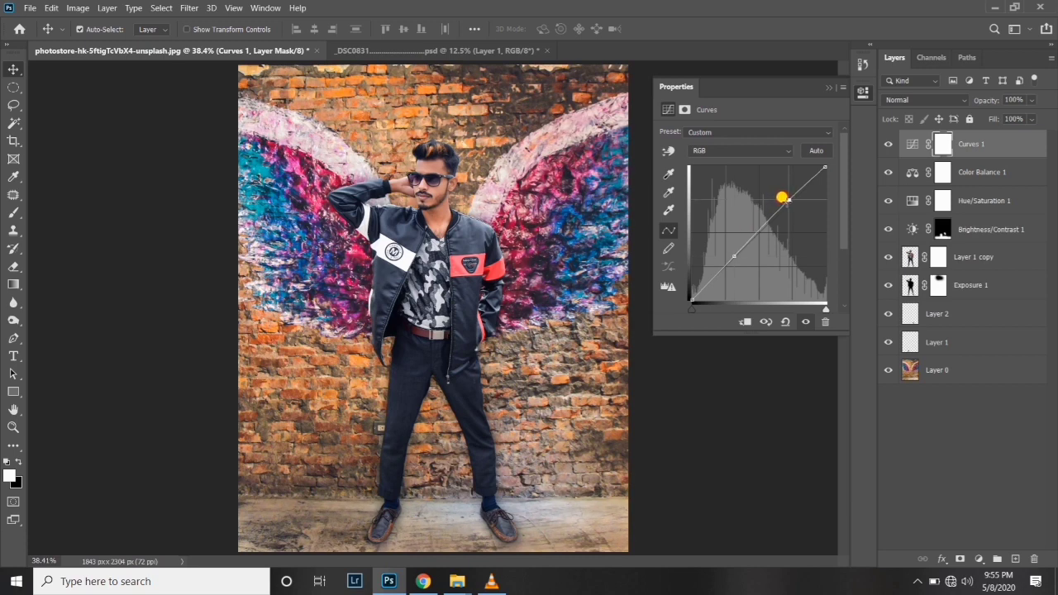
pyautogui.click(830, 86)
# - Compare the image with Curves 1 off and on, then stamp all visible layers into Layer 3
pyautogui.click(886, 140)
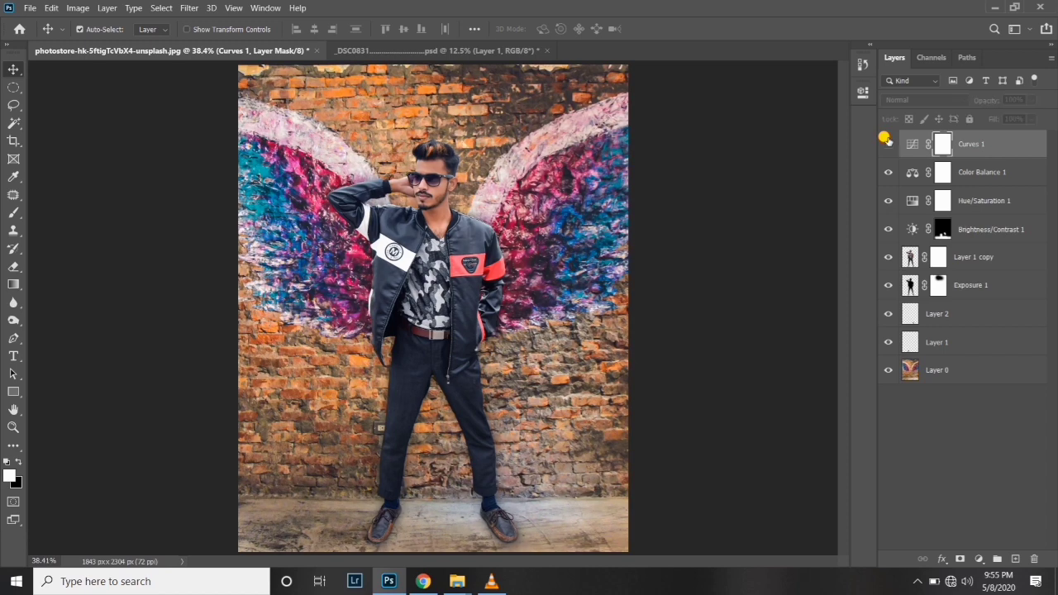
pyautogui.click(886, 140)
pyautogui.click(886, 141)
pyautogui.click(886, 140)
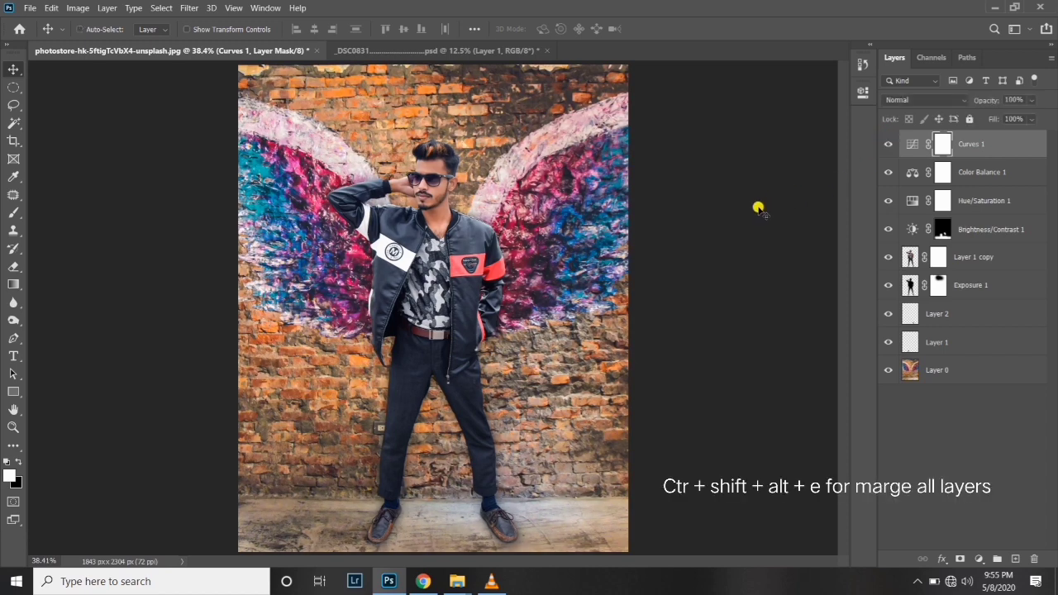
pyautogui.hotkey('ctrl', 'shift', 'alt', 'e')
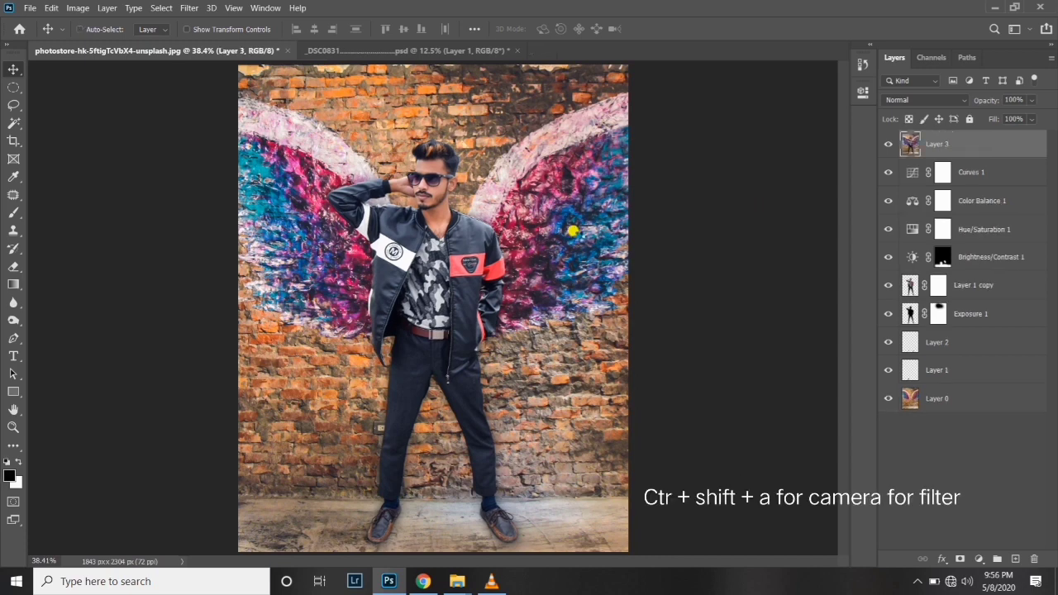
# - In Camera Raw set Highlights -25, Shadows +10, Whites +18, Blacks -13, Clarity +4, Vibrance +7, Saturation +1
pyautogui.hotkey('ctrl', 'shift', 'a')
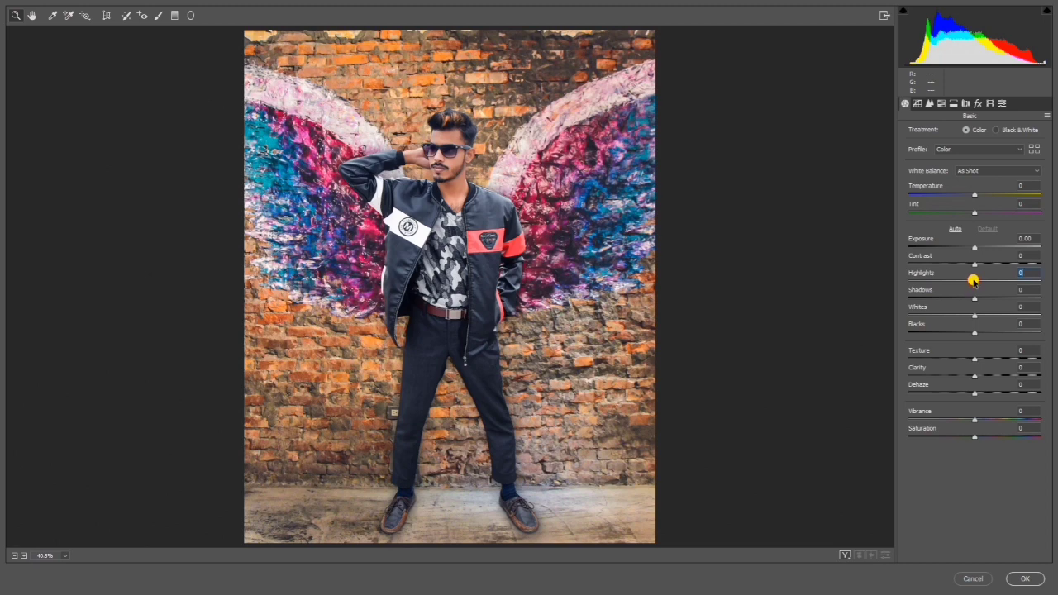
pyautogui.press('Up')
pyautogui.press('Up')
pyautogui.moveTo(974, 286)
pyautogui.mouseDown()
pyautogui.moveTo(957, 297)
pyautogui.moveTo(980, 299)
pyautogui.moveTo(986, 317)
pyautogui.moveTo(965, 334)
pyautogui.mouseUp()
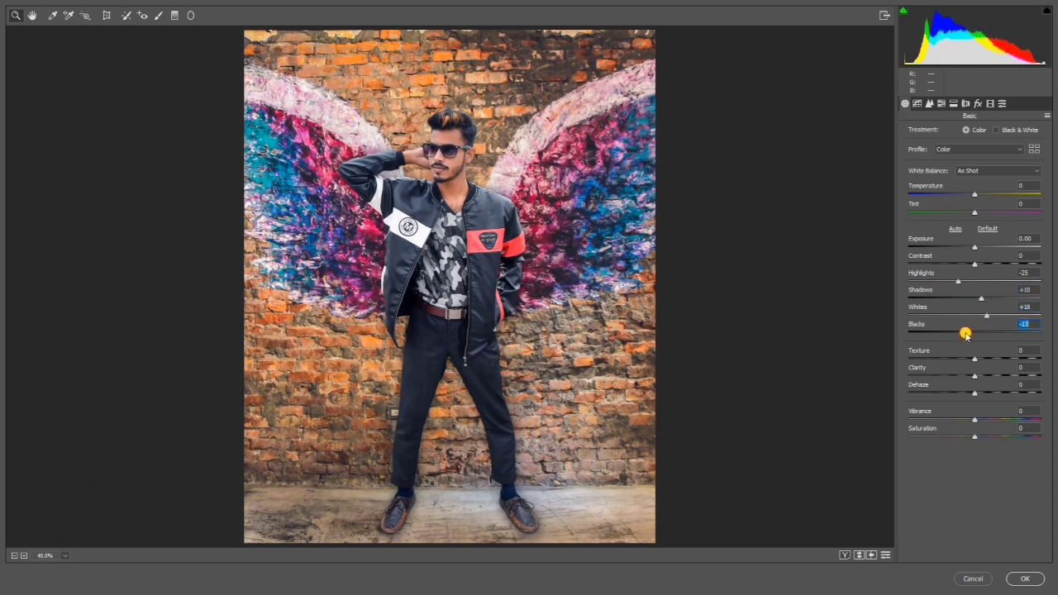
pyautogui.moveTo(971, 373); pyautogui.dragTo(974, 372)
pyautogui.moveTo(971, 426); pyautogui.dragTo(974, 426)
pyautogui.moveTo(976, 418); pyautogui.dragTo(978, 420)
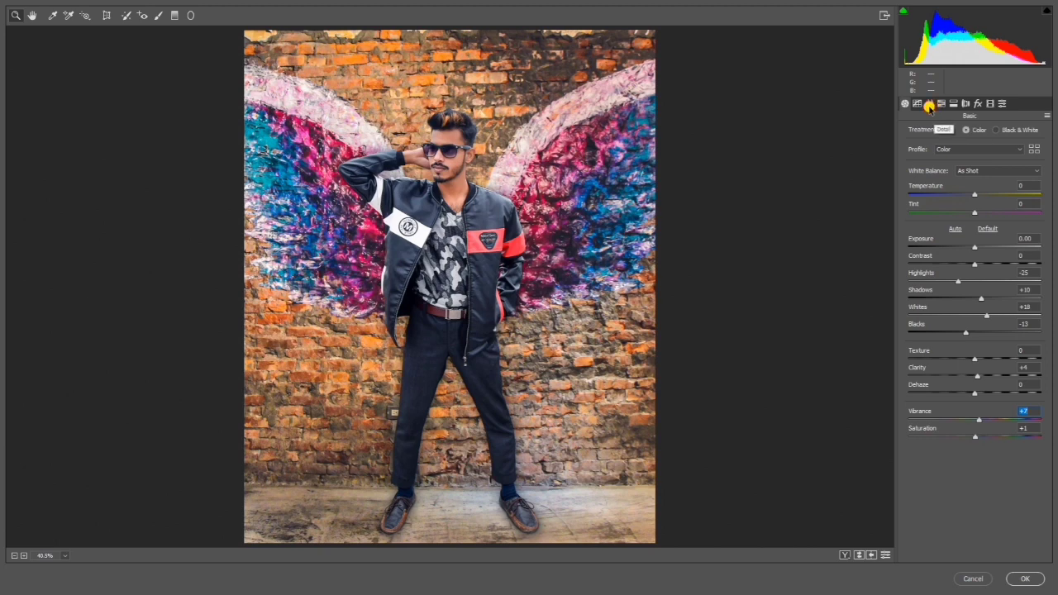
pyautogui.click(929, 104)
# - Set Luminance noise reduction 8 and HSL saturation Yellows -100, Greens -24, Aquas +19, Blues +23, Purples +13, Magentas +20
pyautogui.moveTo(909, 238); pyautogui.dragTo(918, 238)
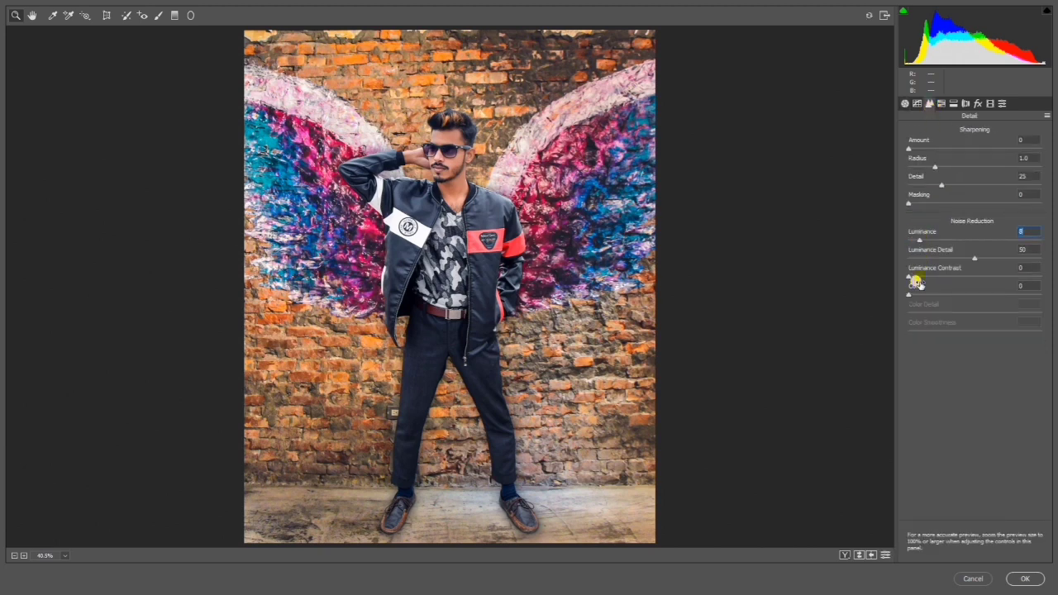
pyautogui.click(924, 273)
pyautogui.click(940, 104)
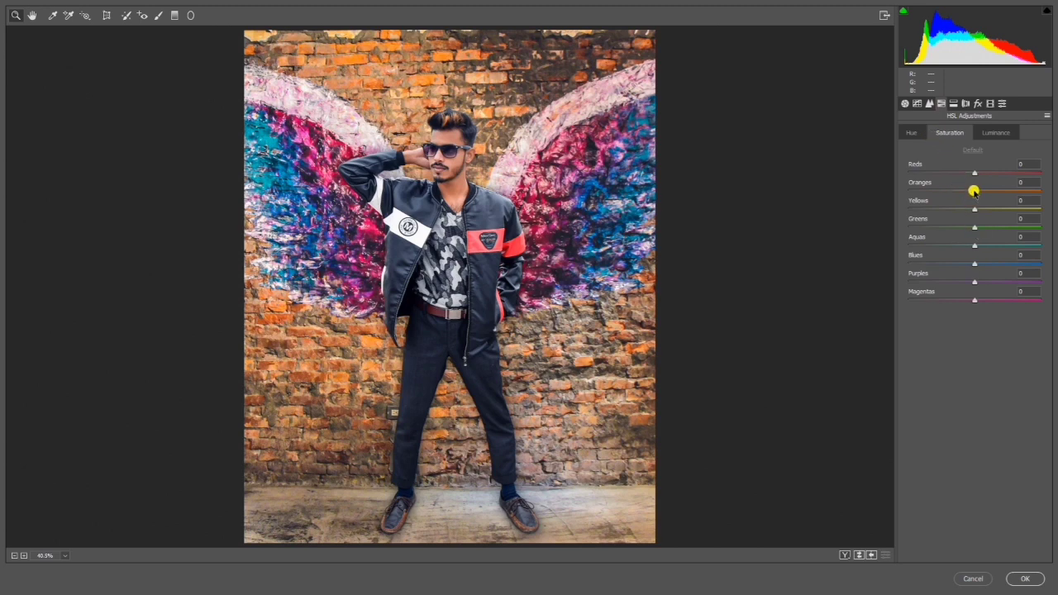
pyautogui.moveTo(971, 209); pyautogui.dragTo(884, 214)
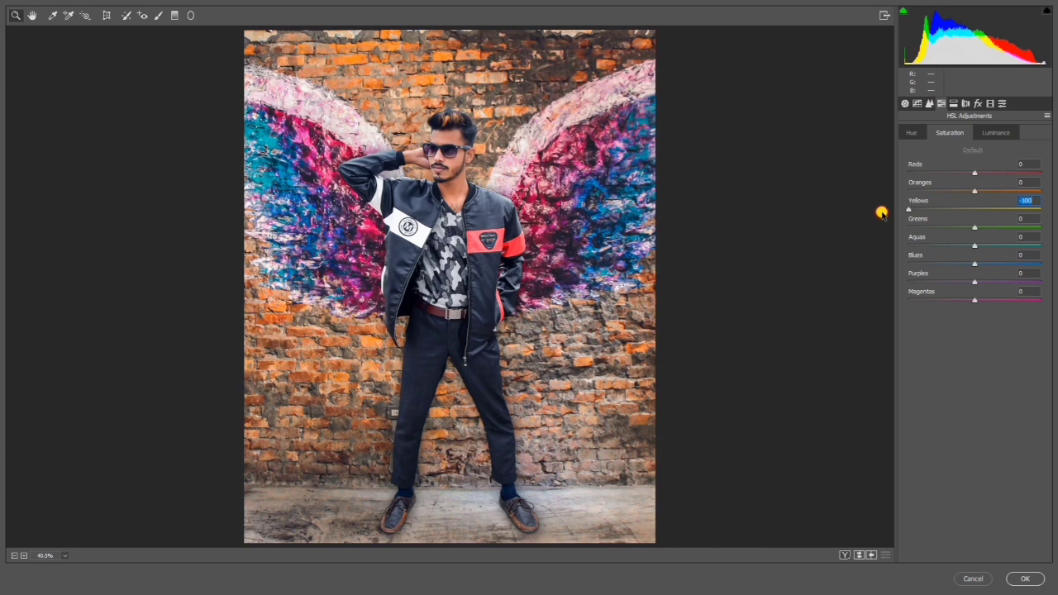
pyautogui.moveTo(972, 228)
pyautogui.mouseDown()
pyautogui.moveTo(946, 225)
pyautogui.moveTo(963, 224)
pyautogui.moveTo(987, 246)
pyautogui.moveTo(990, 302)
pyautogui.mouseUp()
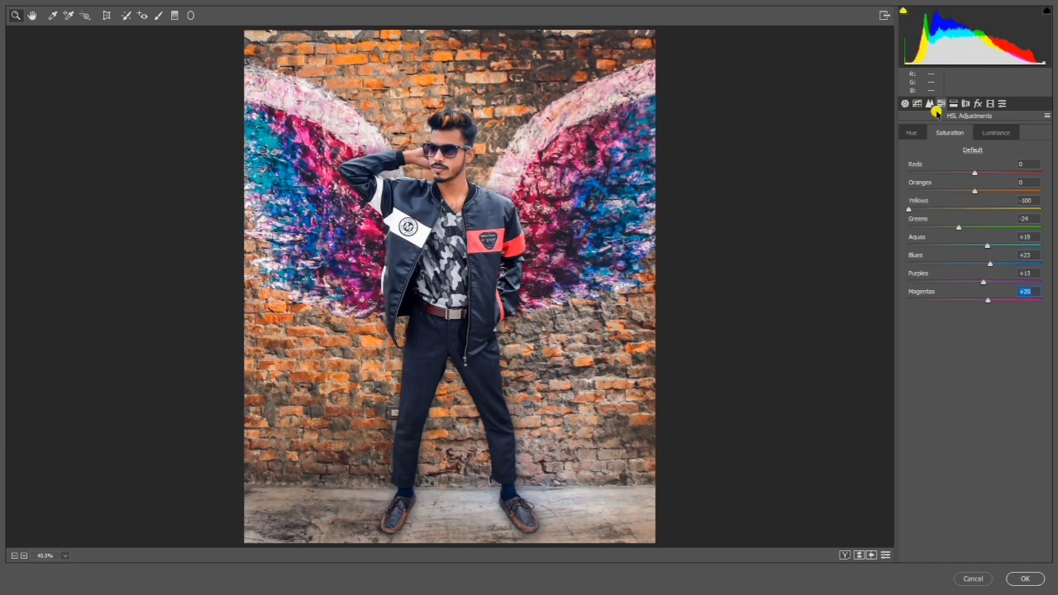
pyautogui.moveTo(975, 190); pyautogui.dragTo(975, 198)
# - Split-tone the image: shift highlights toward cyan with slightly more saturation and tint the shadows
pyautogui.click(955, 103)
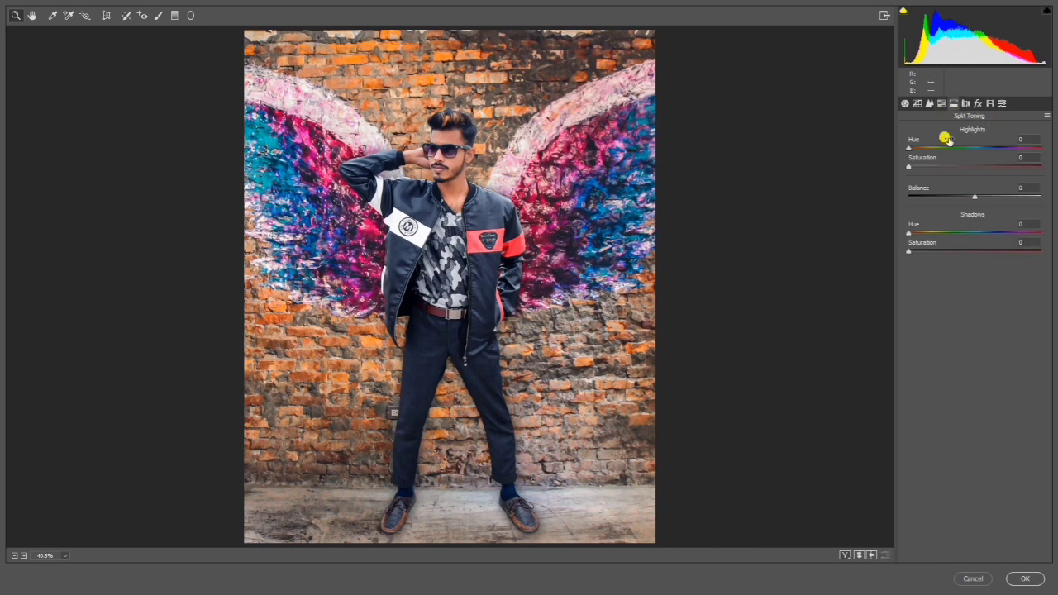
pyautogui.moveTo(912, 167); pyautogui.dragTo(918, 169)
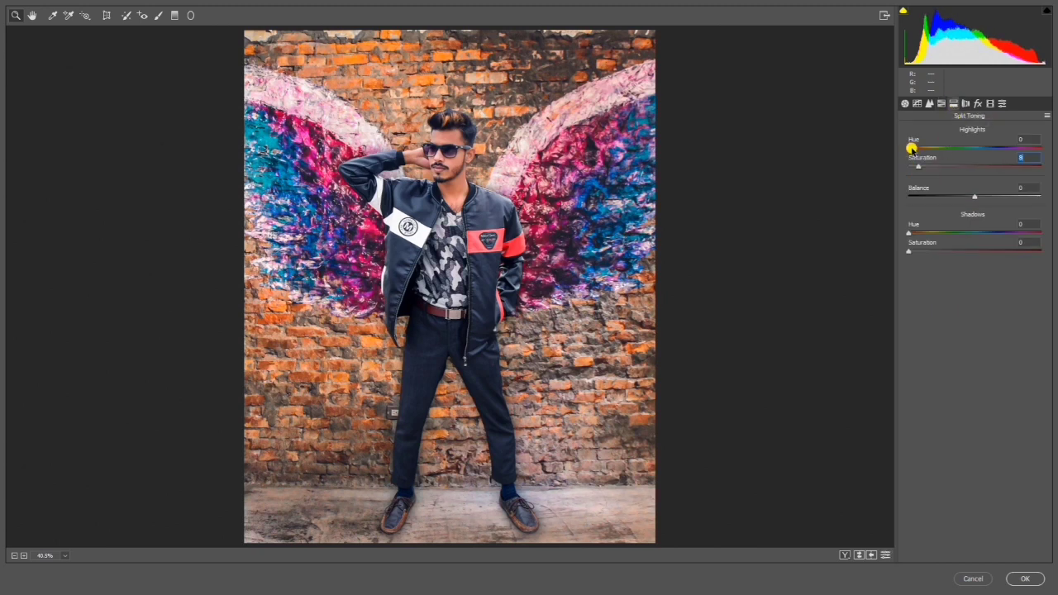
pyautogui.moveTo(910, 147); pyautogui.dragTo(976, 155)
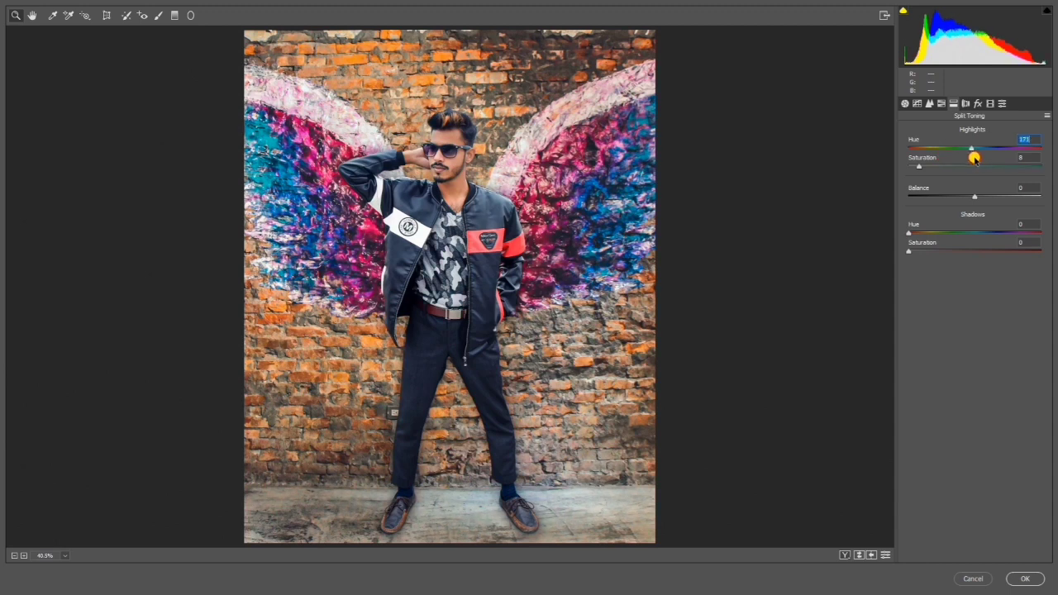
pyautogui.moveTo(910, 254)
pyautogui.mouseDown()
pyautogui.moveTo(918, 235)
pyautogui.moveTo(980, 247)
pyautogui.mouseUp()
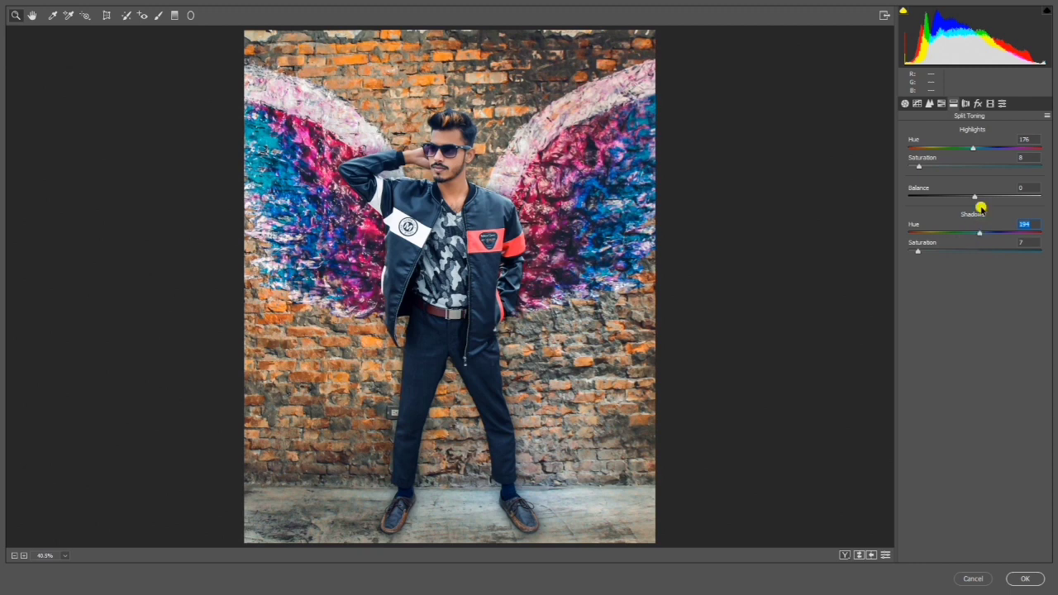
# - Add a -18 Highlight Priority edge vignette, set Whites to +12, and apply the Camera Raw grade
pyautogui.click(979, 104)
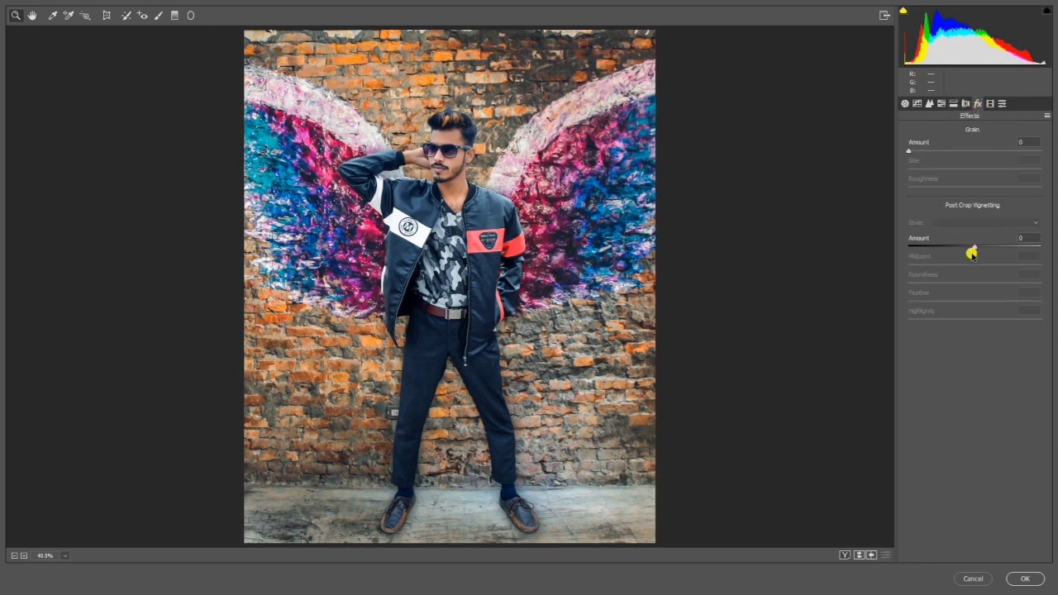
pyautogui.moveTo(974, 247)
pyautogui.mouseDown()
pyautogui.moveTo(948, 241)
pyautogui.moveTo(962, 247)
pyautogui.mouseUp()
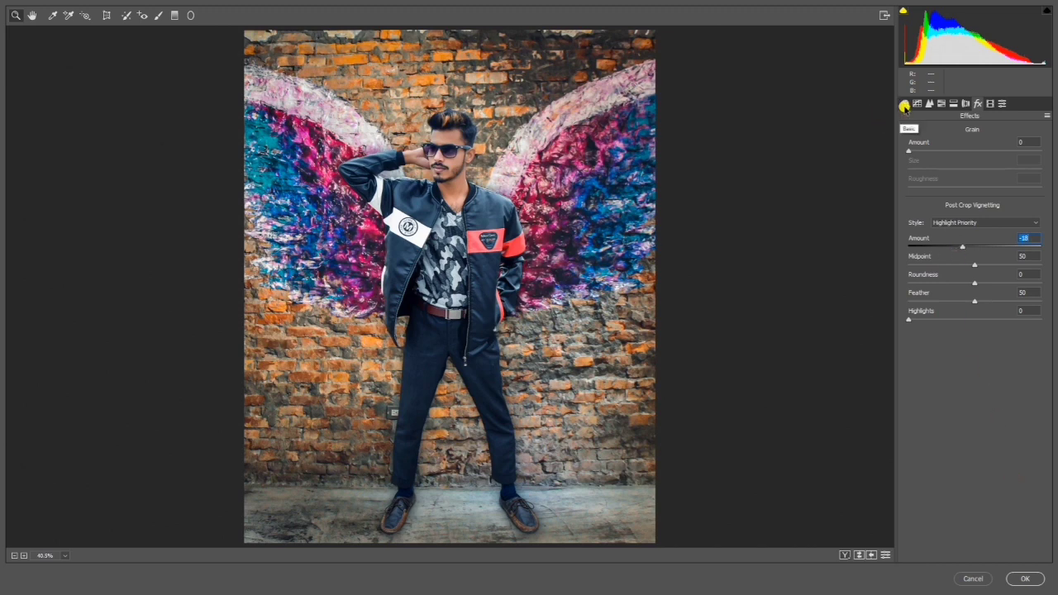
pyautogui.click(905, 103)
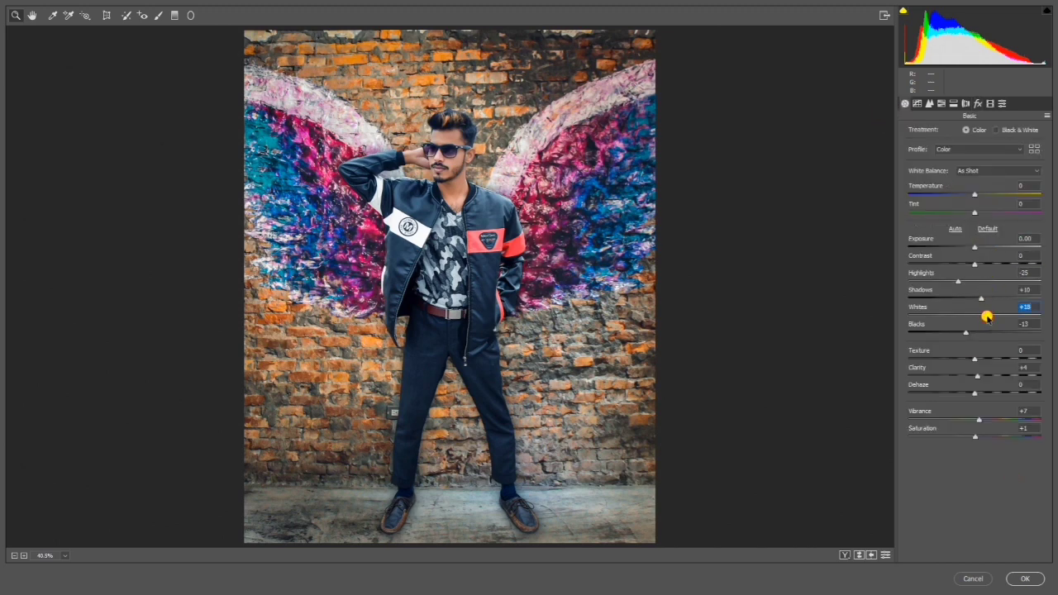
pyautogui.moveTo(987, 317); pyautogui.dragTo(983, 319)
pyautogui.click(1025, 578)
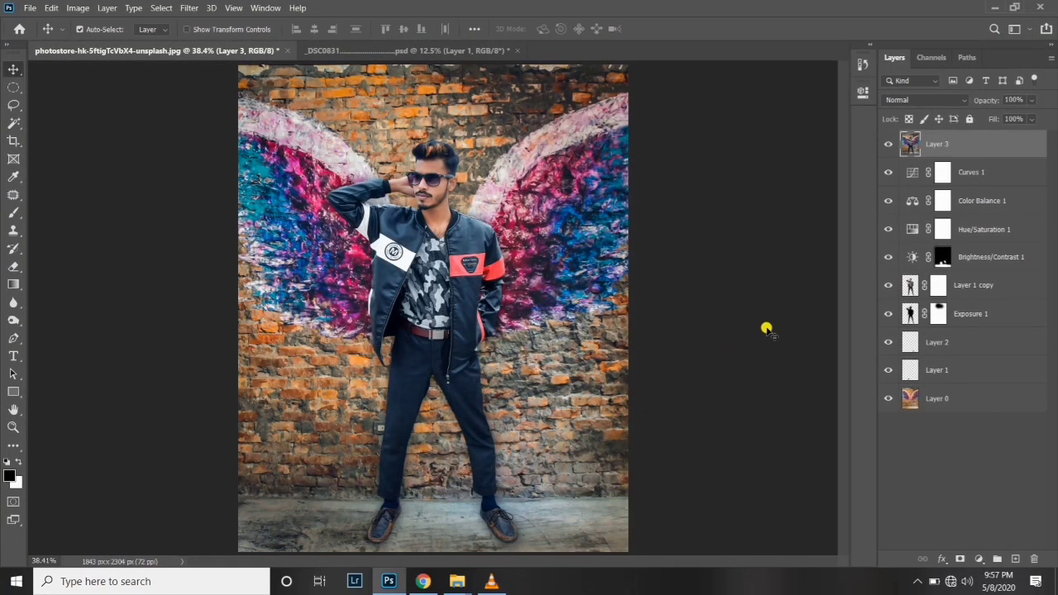
pyautogui.click(886, 141)
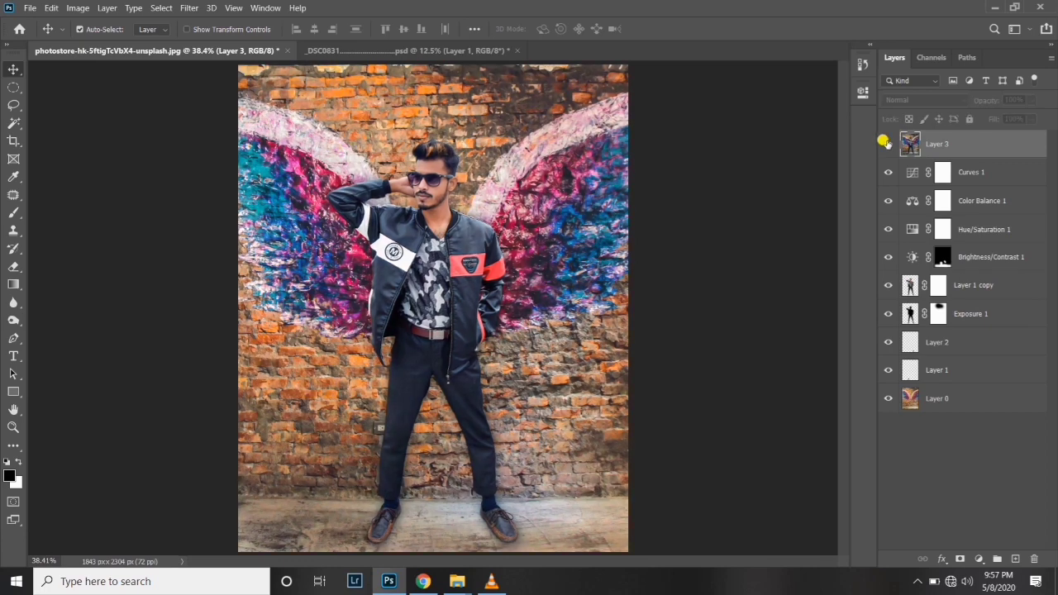
pyautogui.click(886, 141)
pyautogui.click(885, 141)
pyautogui.click(886, 142)
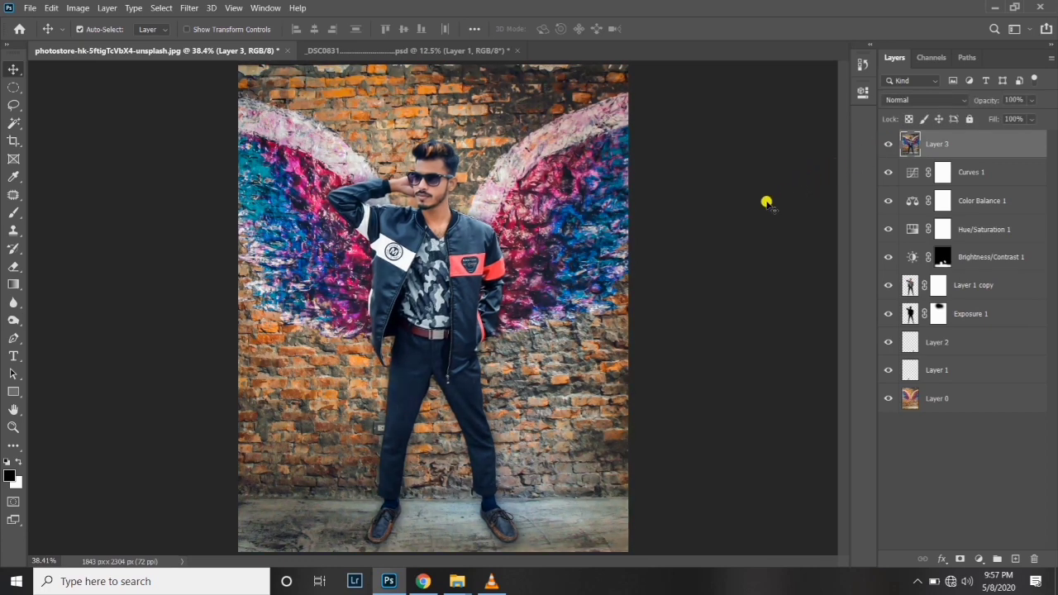
pyautogui.keyDown('alt'); pyautogui.click(887, 398); pyautogui.keyUp('alt')
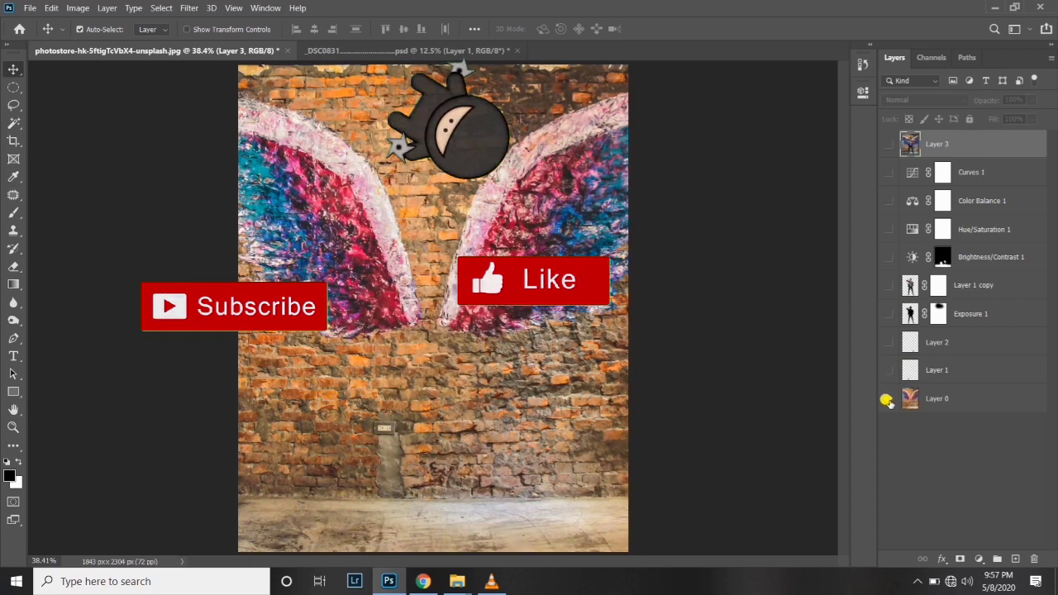
pyautogui.keyDown('alt'); pyautogui.click(886, 399); pyautogui.keyUp('alt')
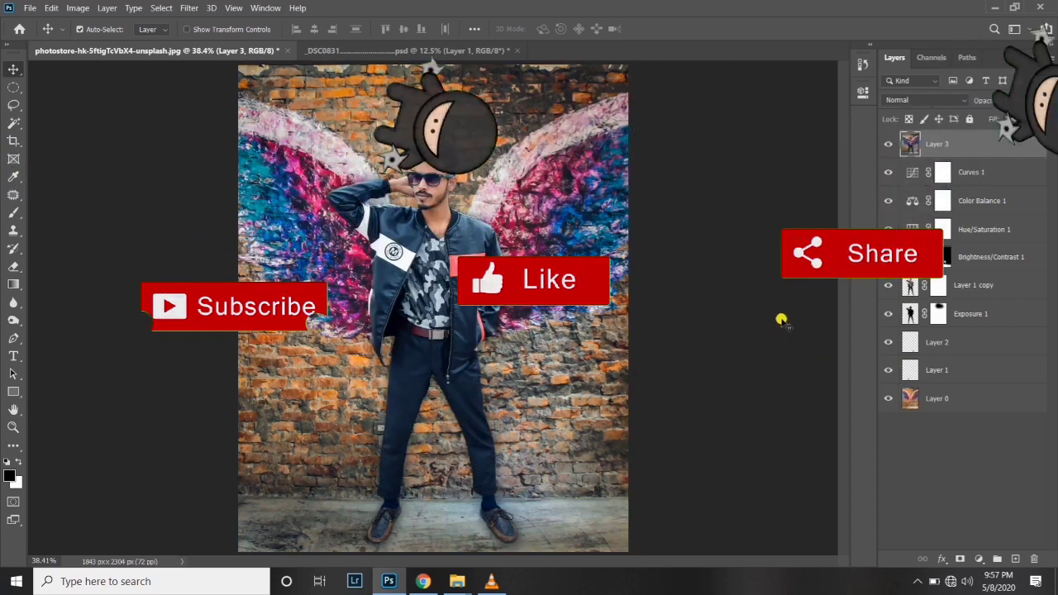